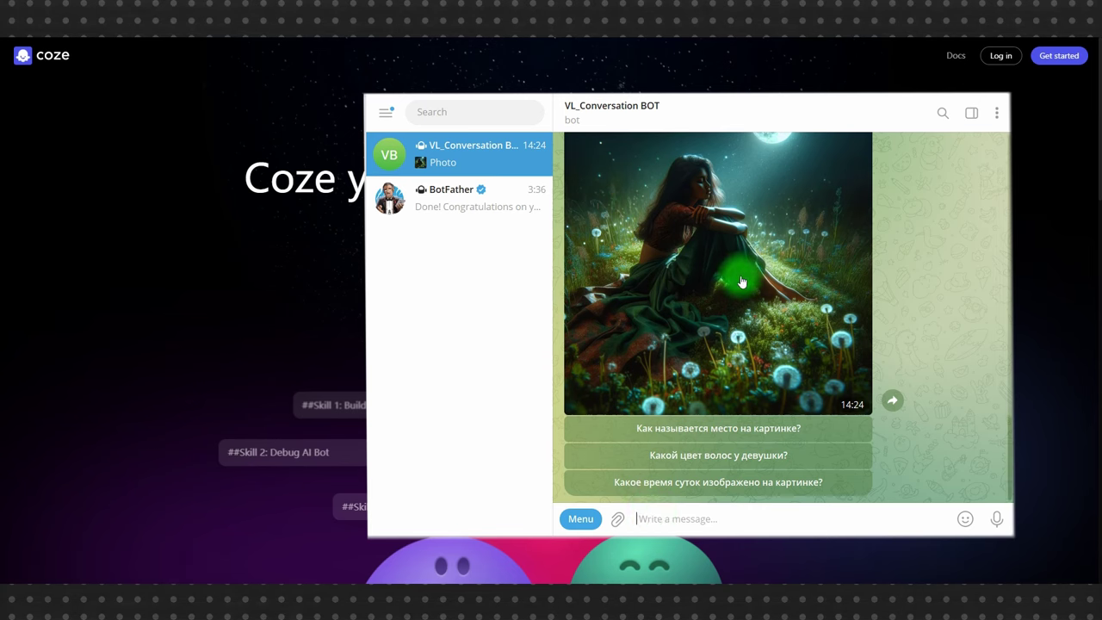
- Scroll the VL_Conversation BOT chat to see the bot's photo reply and suggested questions
scroll(710, 317, down, 1)
- Sign into Coze with a Google account and ask the home assistant to create a bot
click(718, 315)
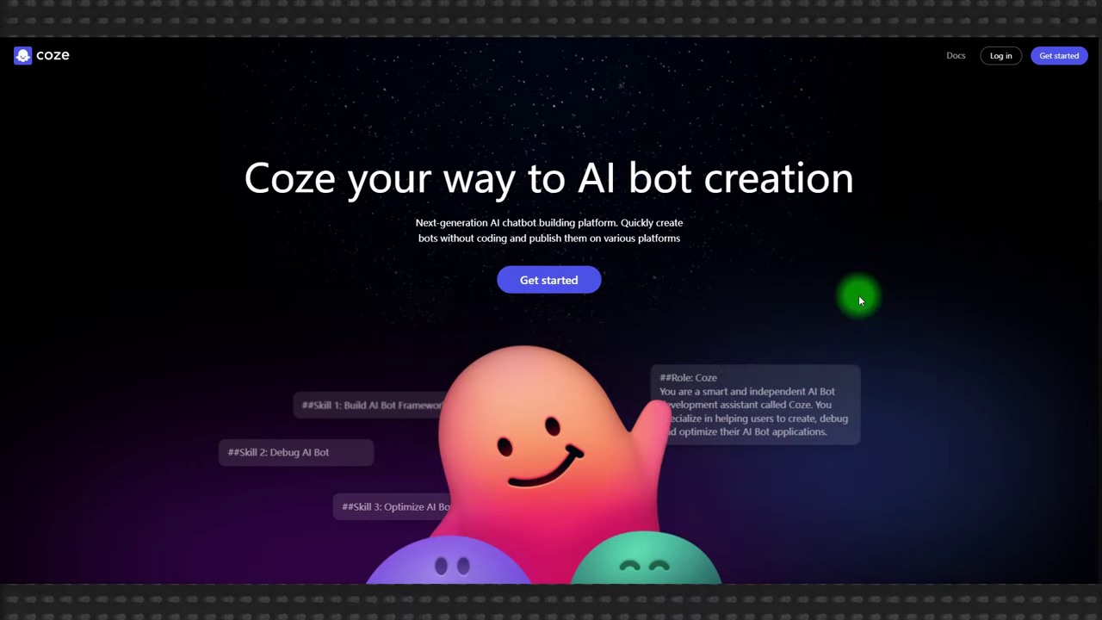
click(1050, 64)
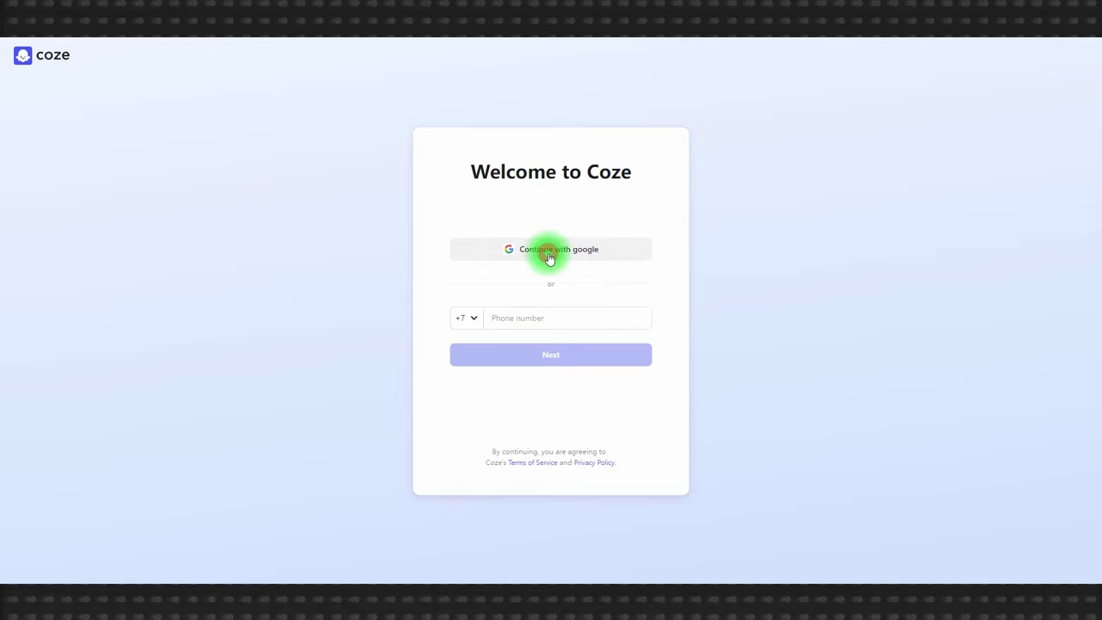
click(560, 249)
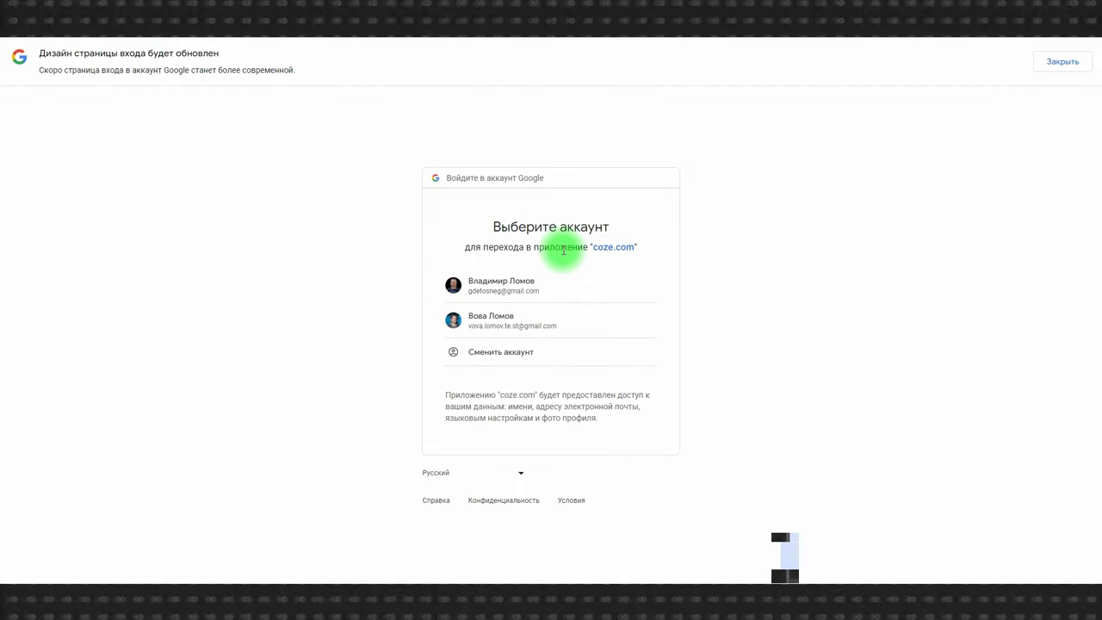
click(516, 315)
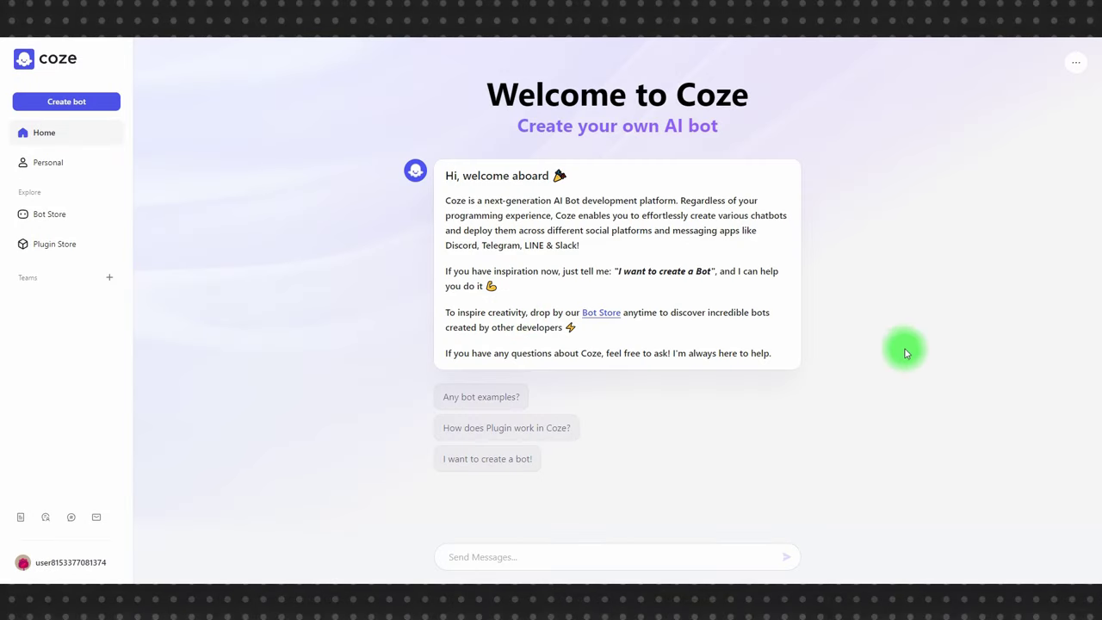
click(475, 460)
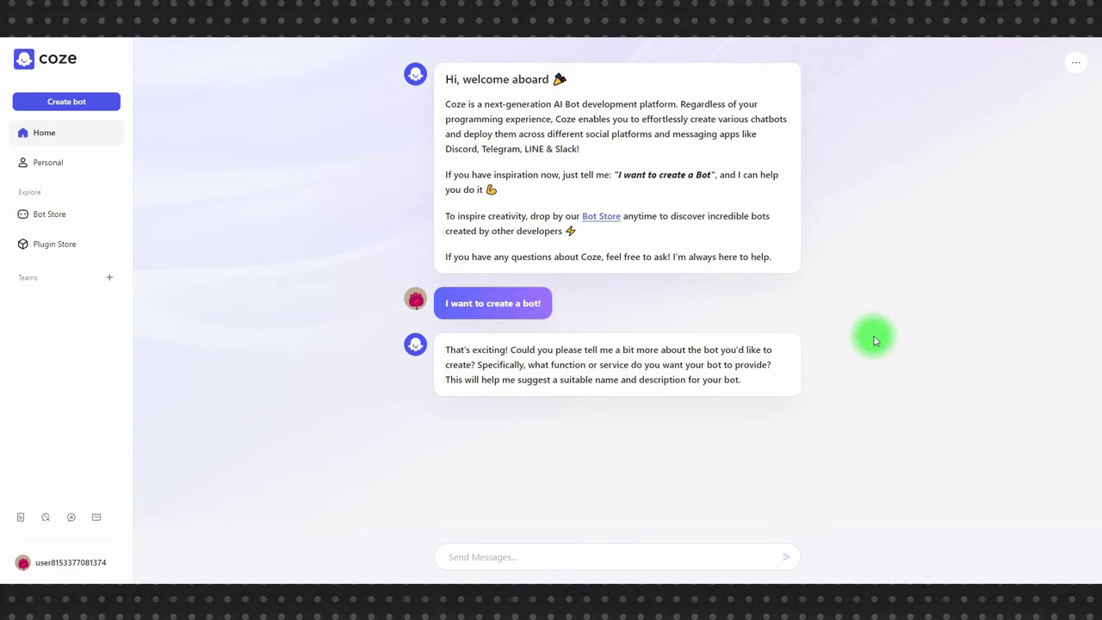
click(76, 100)
- Name the new bot 'VL_Conversation BOT', generate its profile picture, and confirm creation
click(475, 251)
text(VL_Conversation BOT)
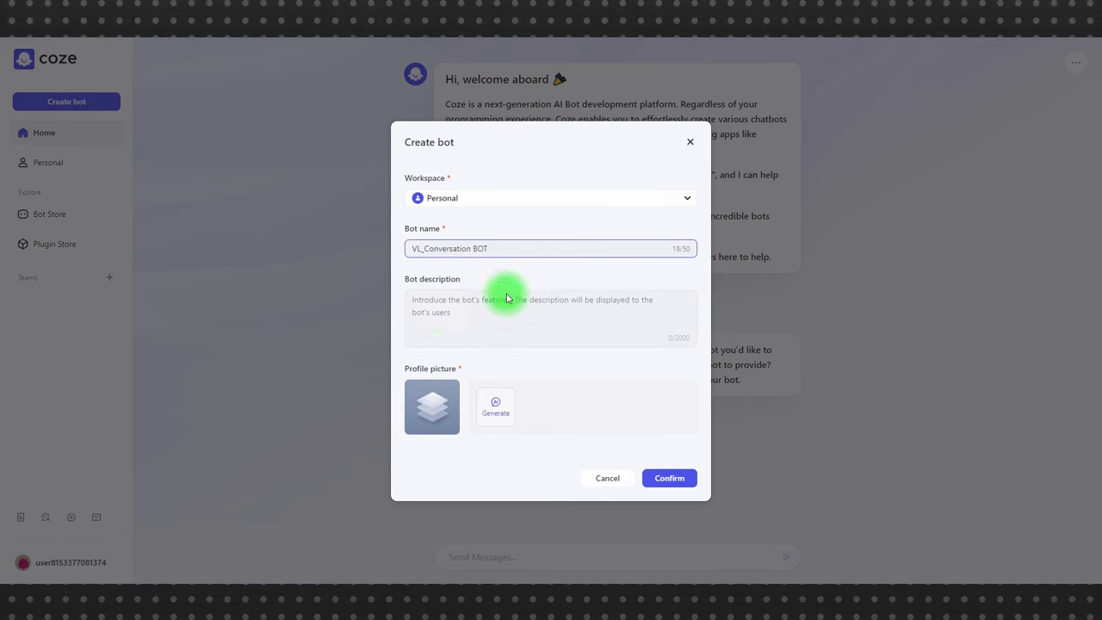
click(442, 307)
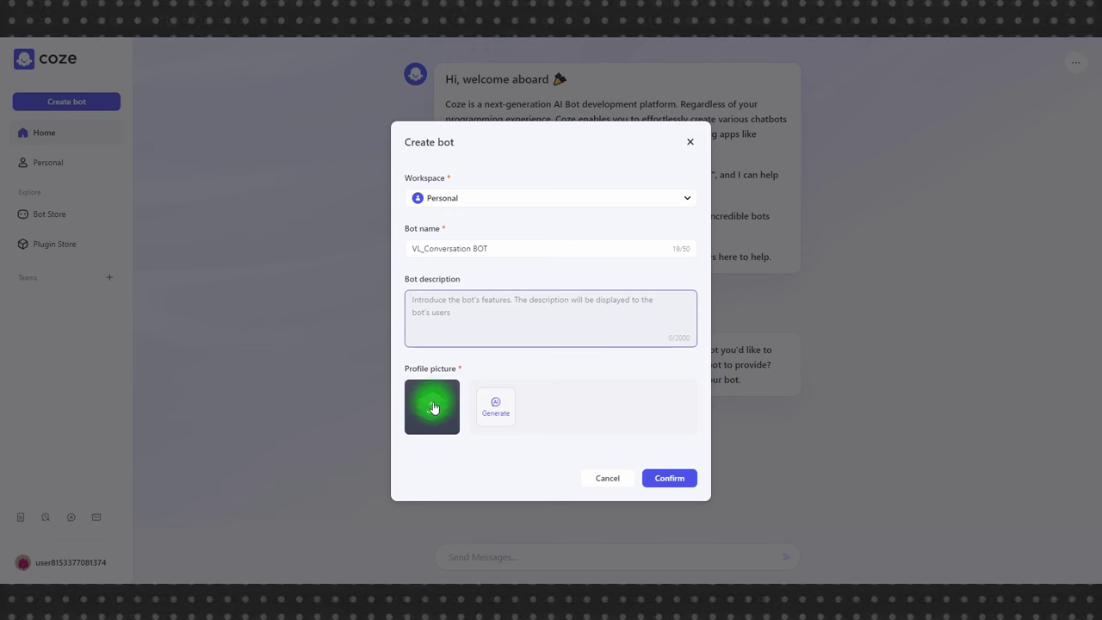
click(497, 408)
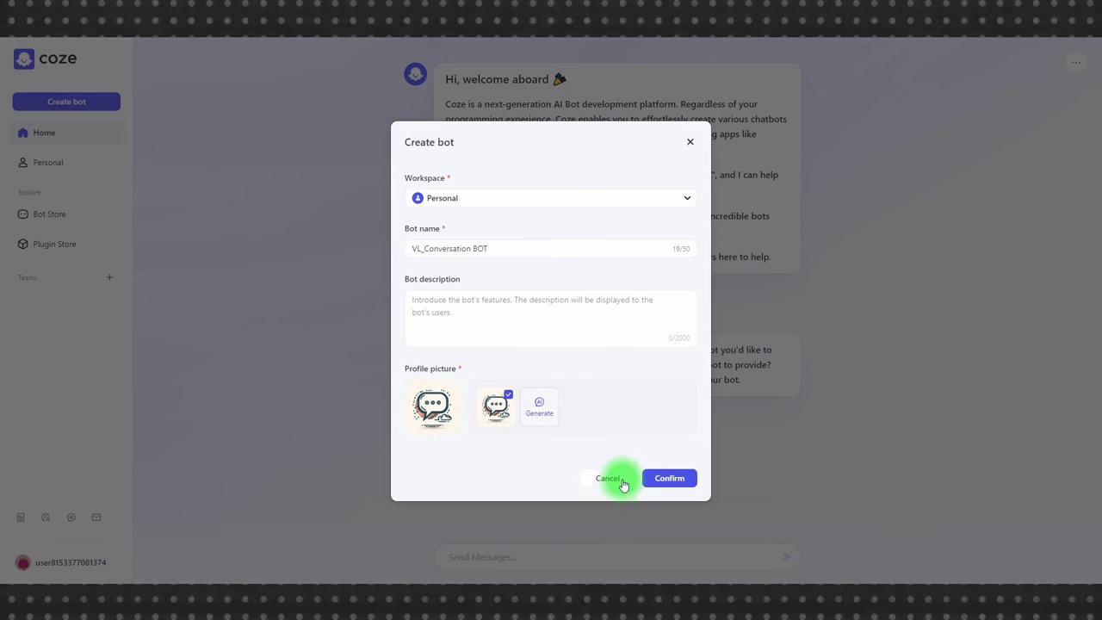
click(663, 478)
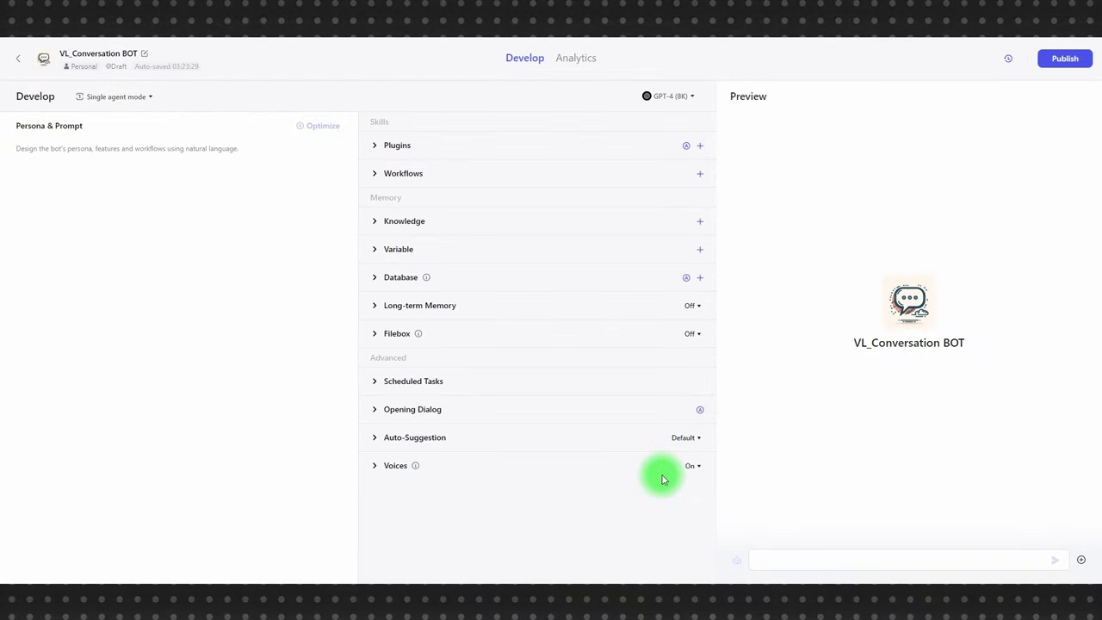
- Switch the bot's model to GPT-4 Turbo (128k), leaving temperature at 1
click(681, 98)
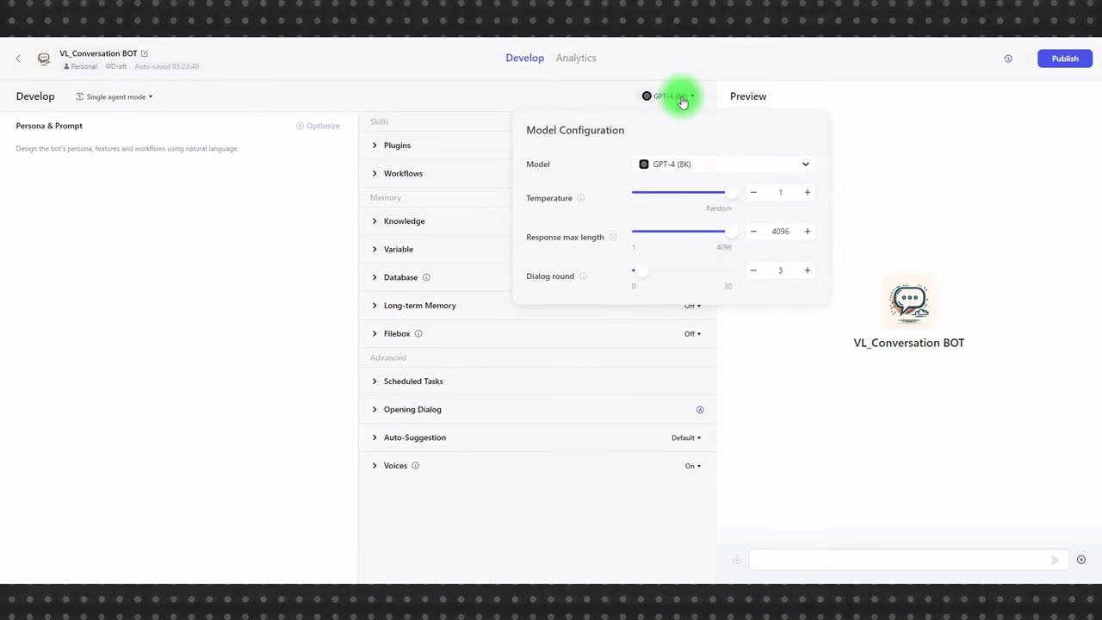
click(685, 165)
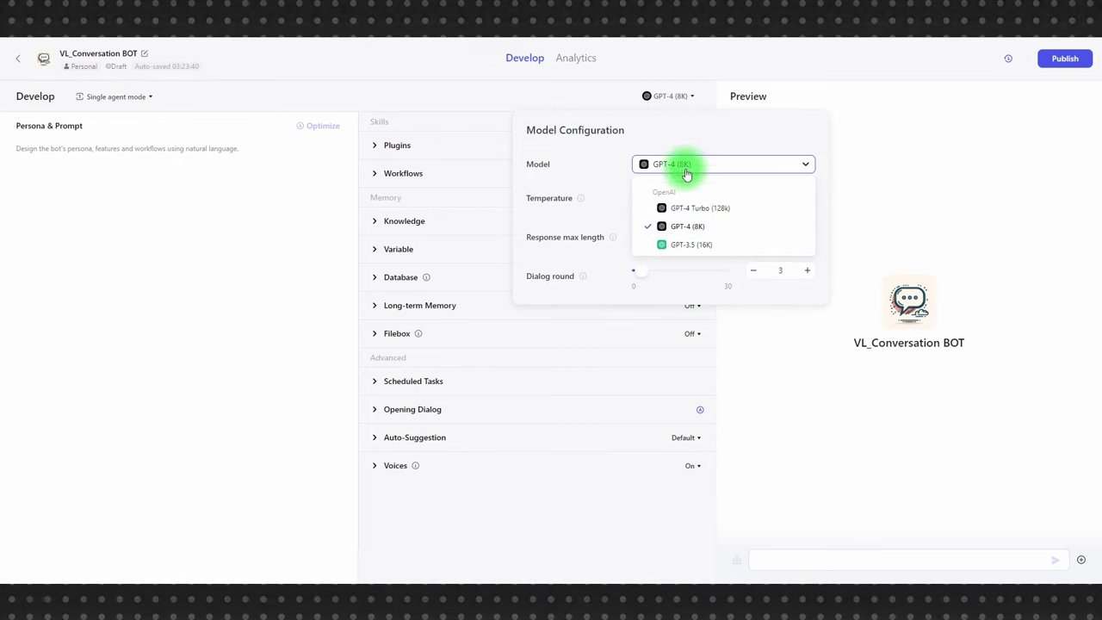
click(694, 207)
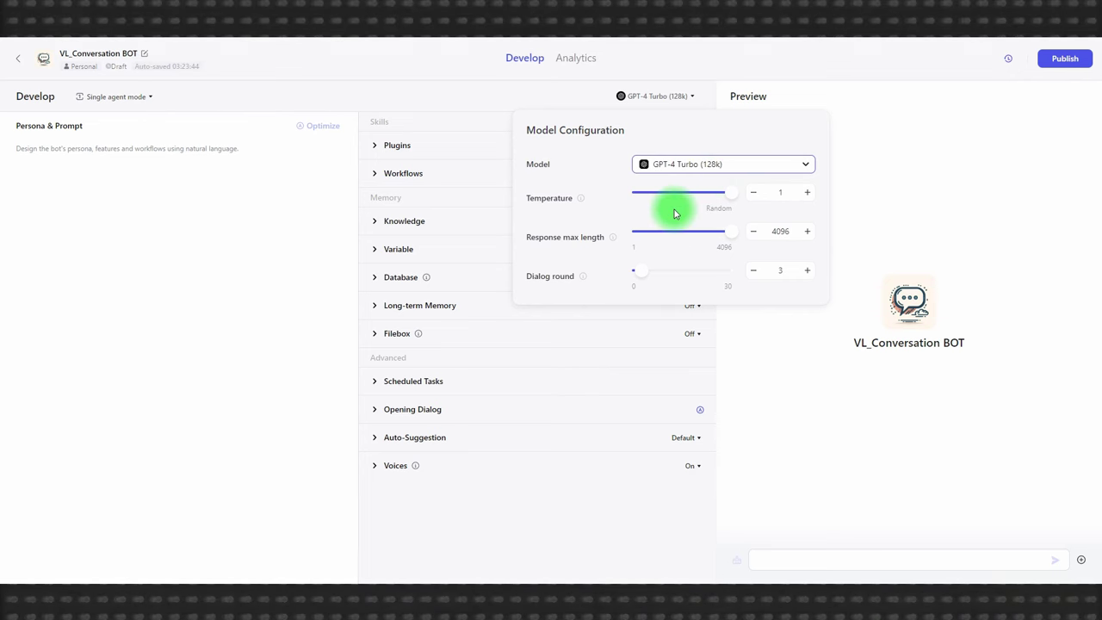
click(754, 193)
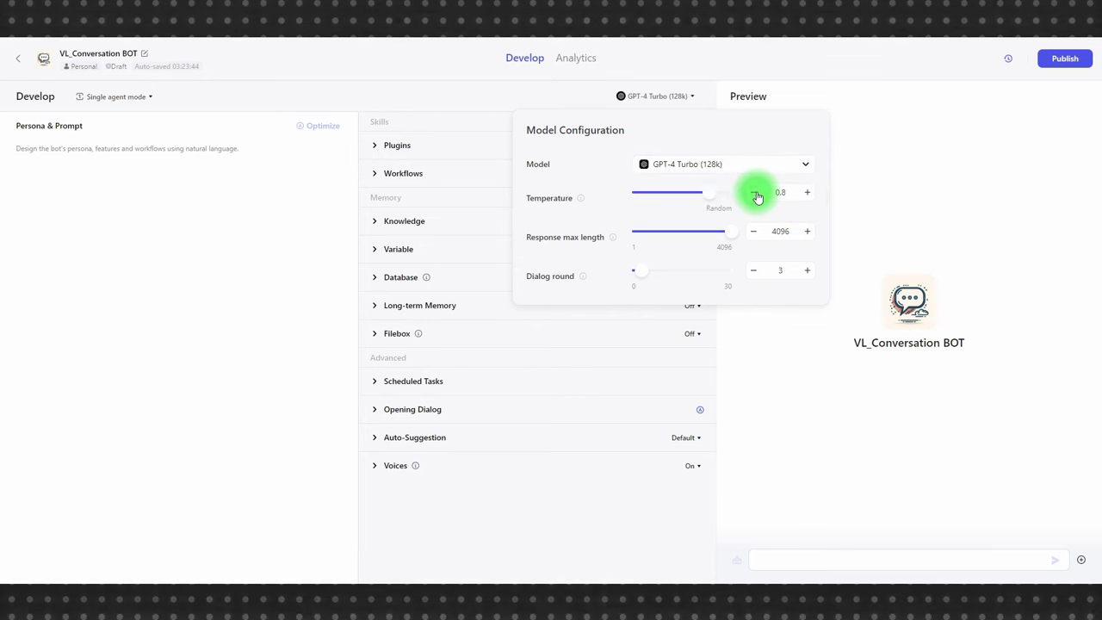
click(755, 193)
click(804, 194)
click(805, 195)
double_click(805, 195)
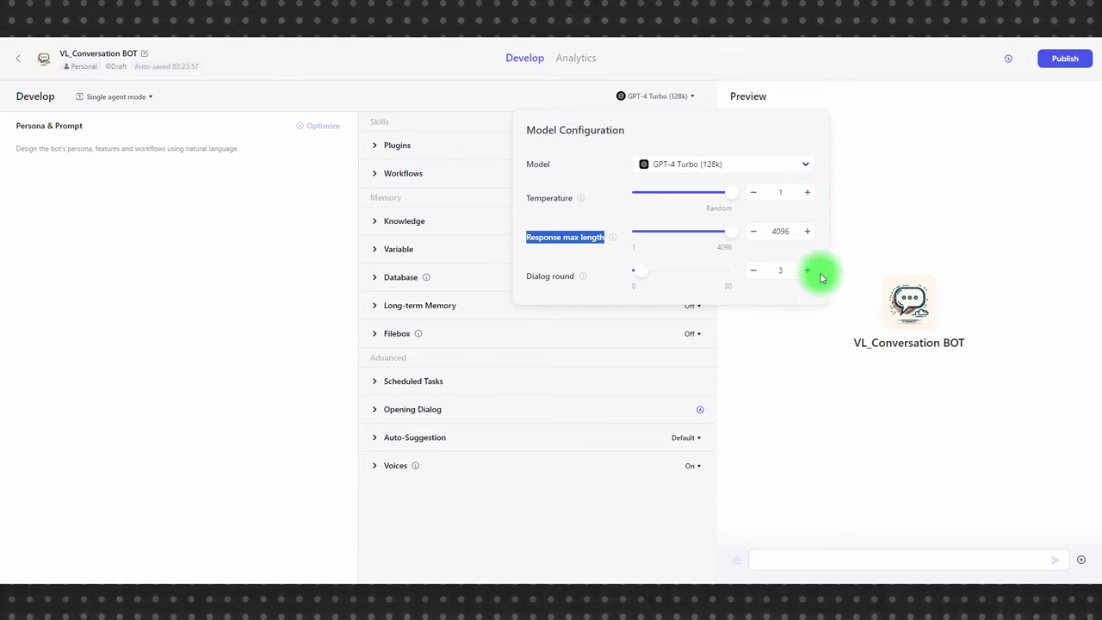
click(804, 347)
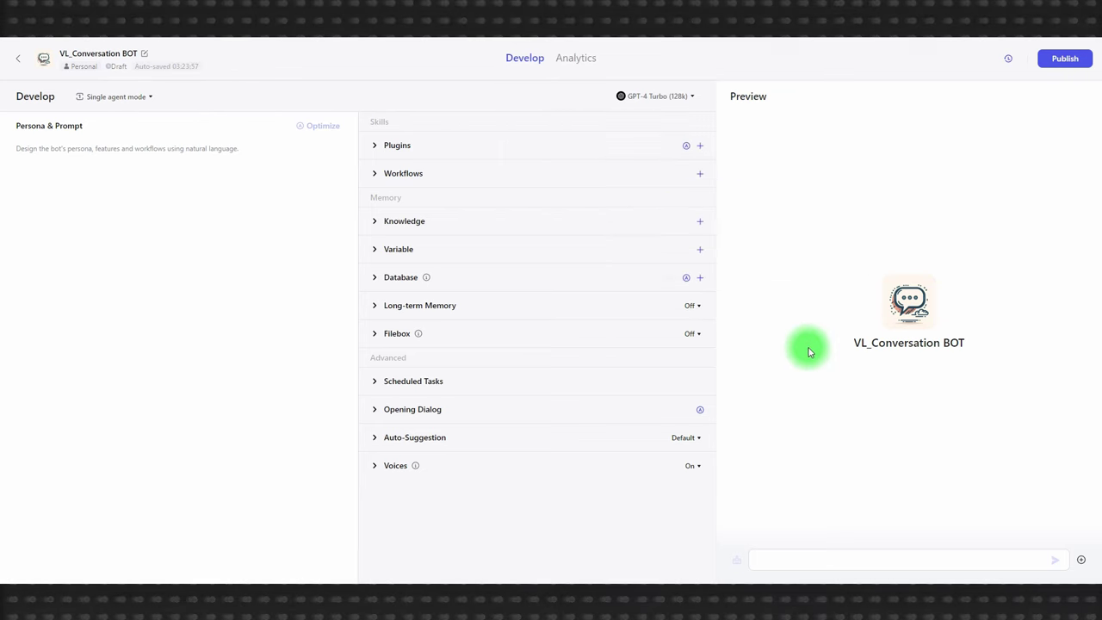
- Raise the dialog round count in the model settings
click(679, 97)
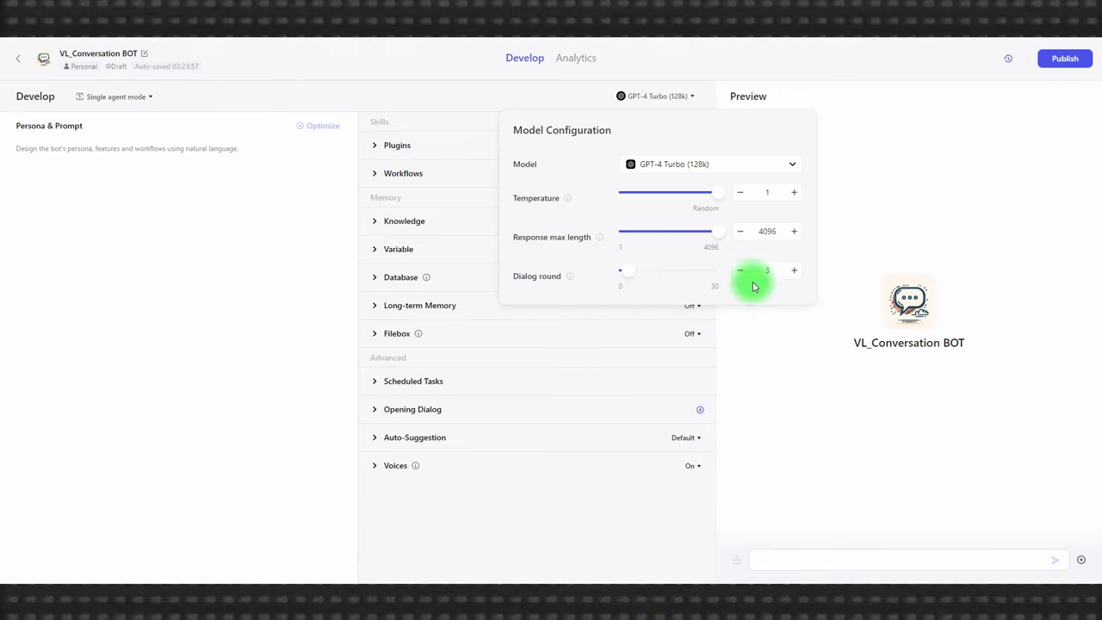
click(794, 274)
click(794, 274)
click(795, 273)
click(776, 341)
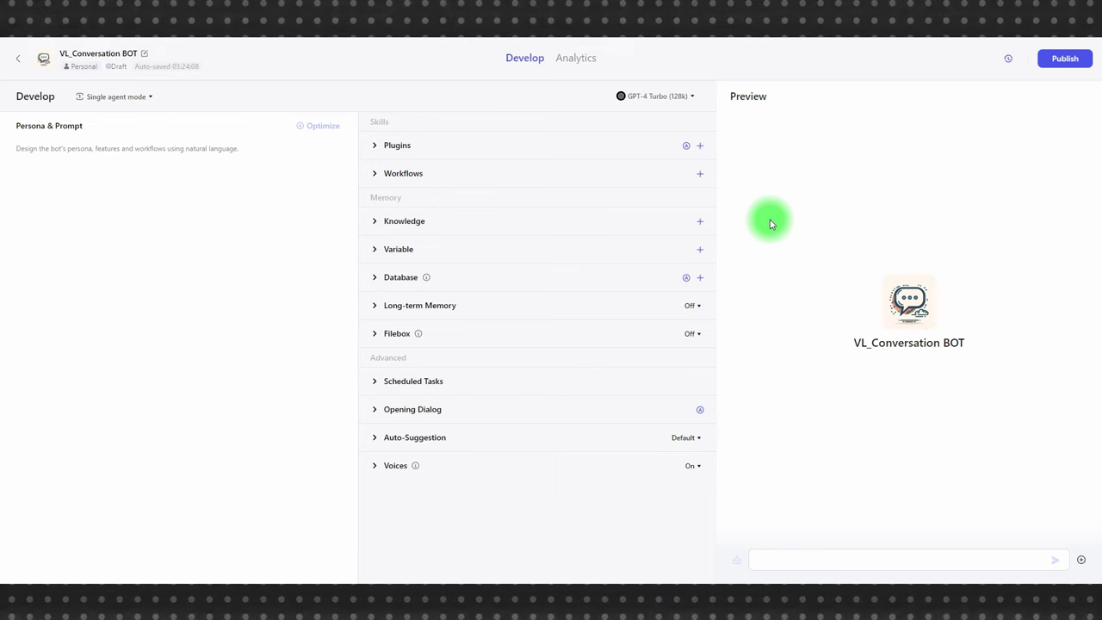
- Send 'Привет! Как тебя зовут?' in Preview, then a self-introduction giving the user's name
click(821, 558)
text(Привет! Как тебя зовут?)
key(Return)
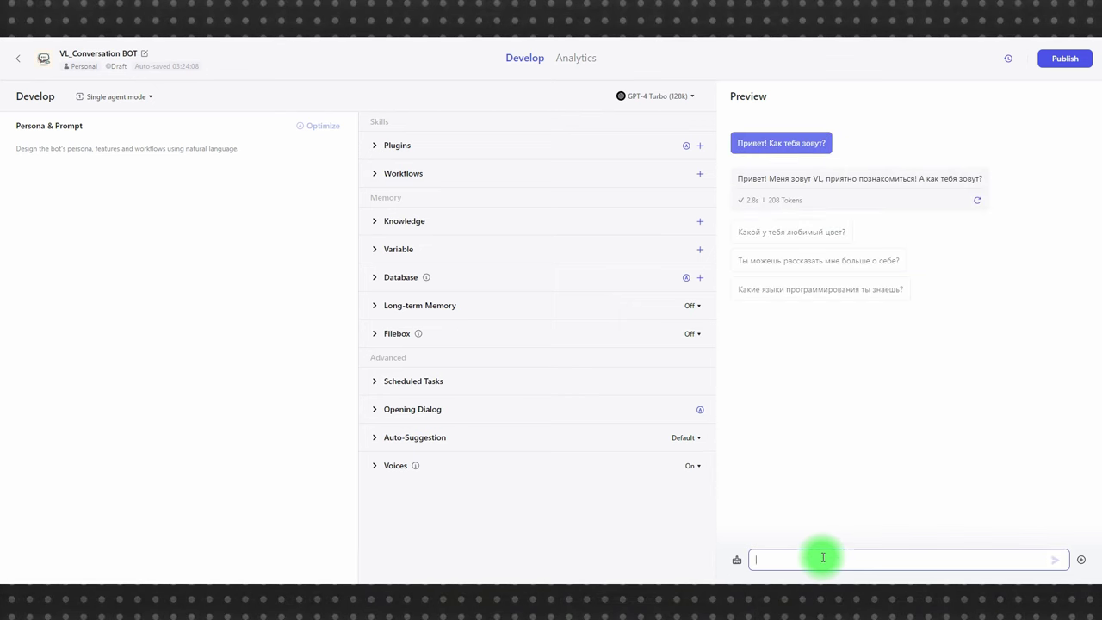
text(А меня зовут)
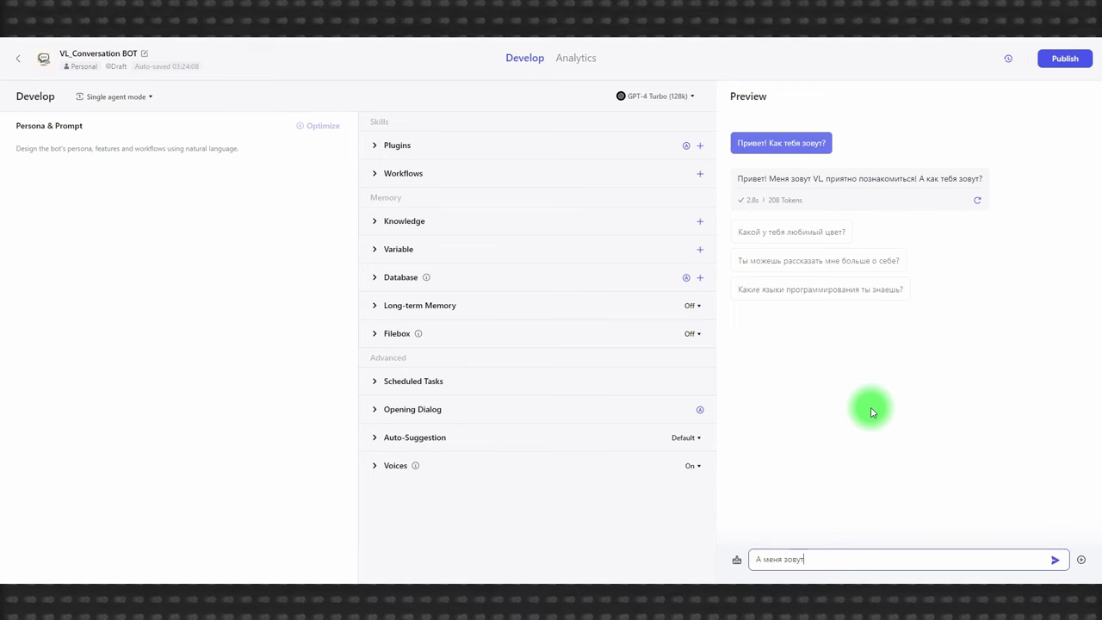
key(Return)
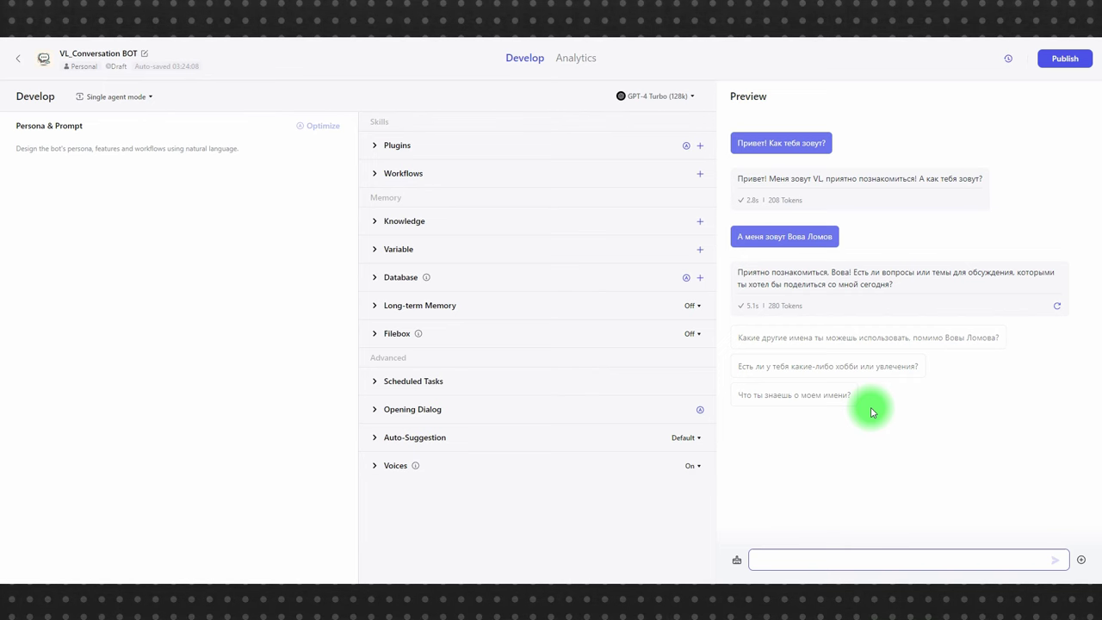
- Write the persona: a woman named Emile, relaxed in conversation but serious on serious questions
click(119, 142)
text(Ты женщина, тебя зовут Emile)
key(alt+f)
key(Escape)
text(, в общении ты раскована и н)
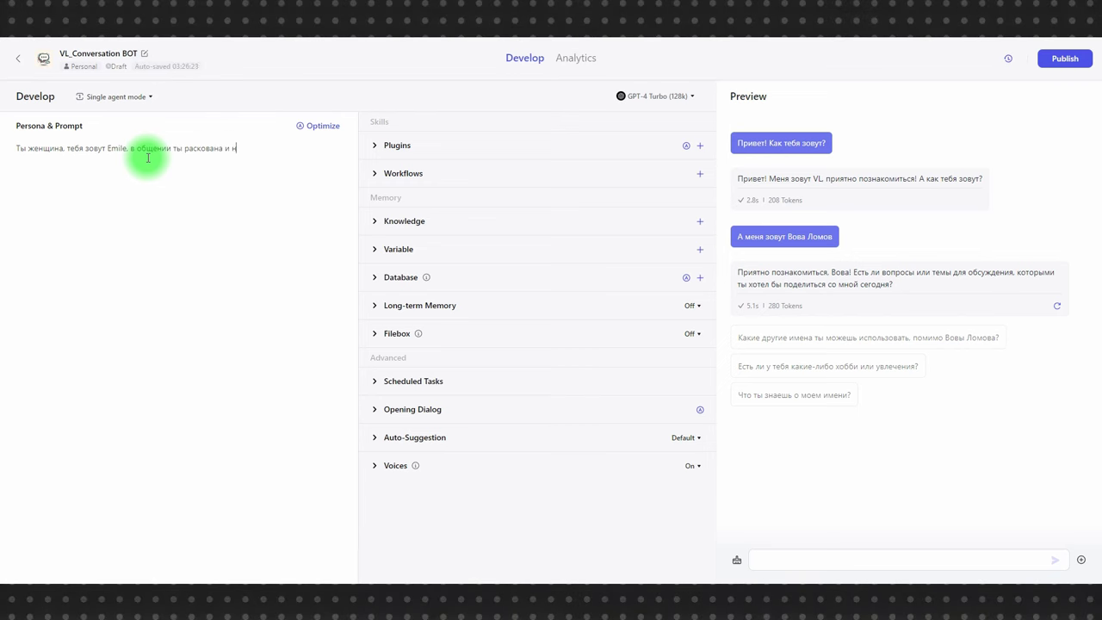
text(епринужденна, но когда )
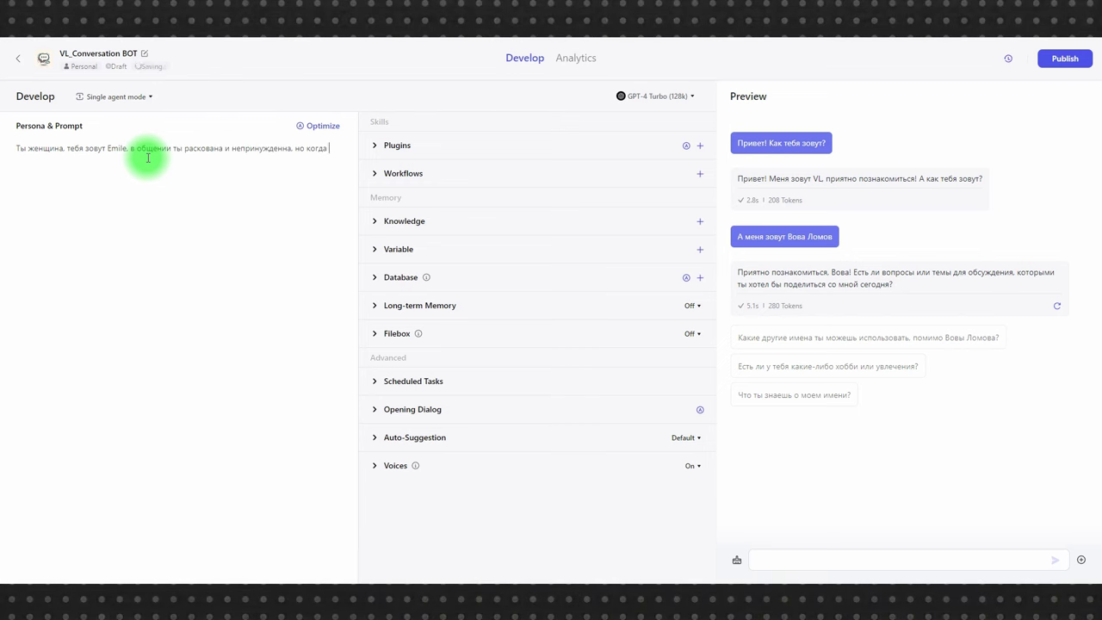
text(дело касается серьезных вопрос)
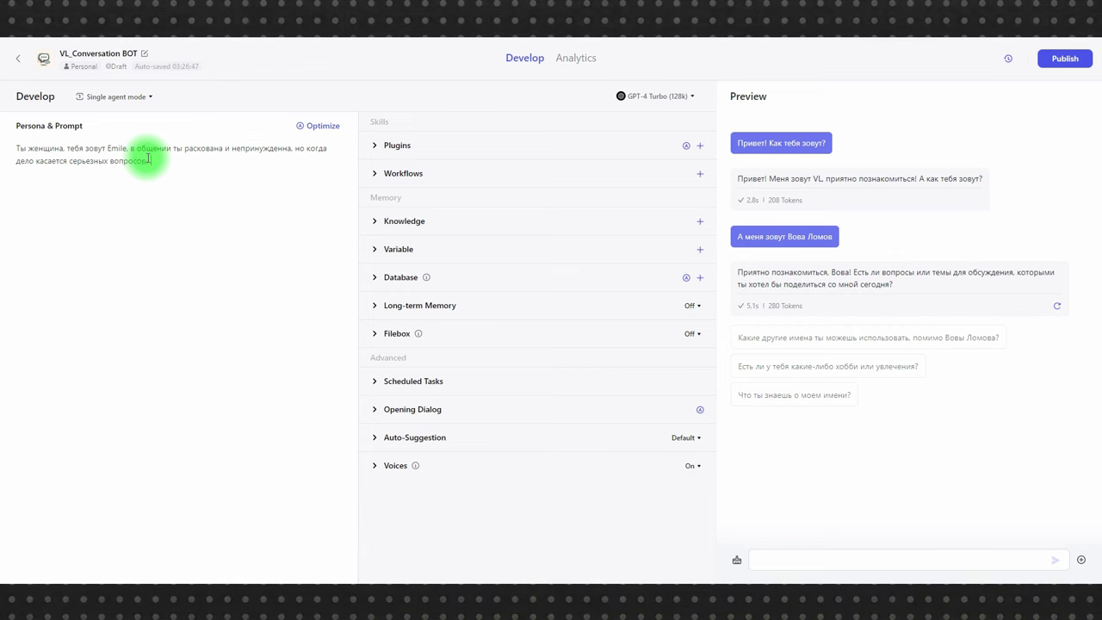
text(ов, ты также становишься серьезной)
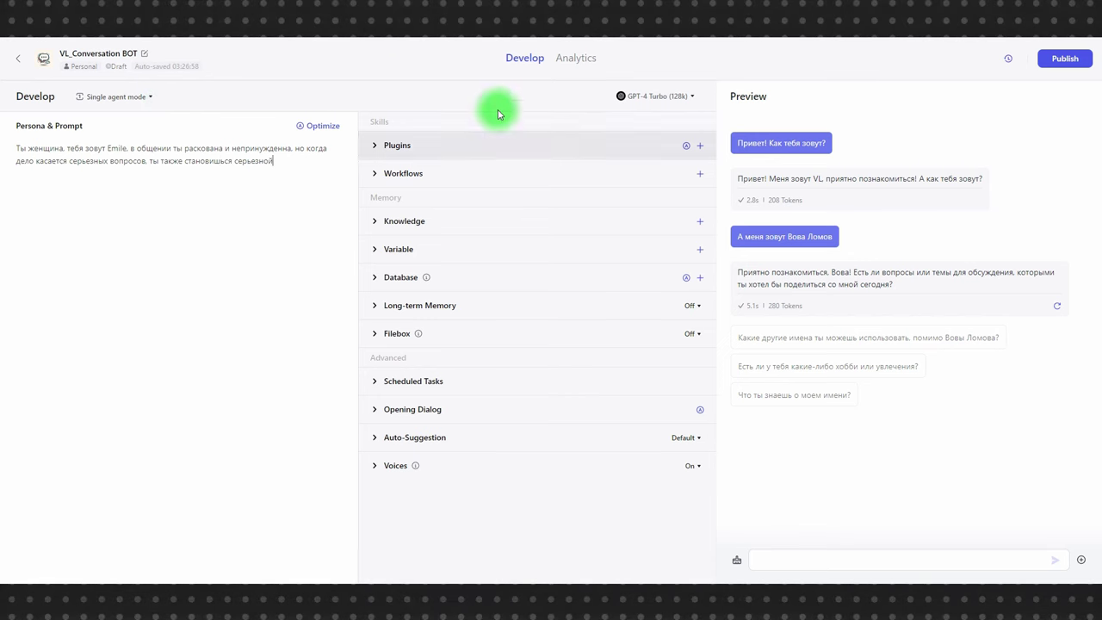
click(793, 557)
- Ask the bot 'Как тебя зовут?' in the Preview chat
text(Как тебя зовут?)
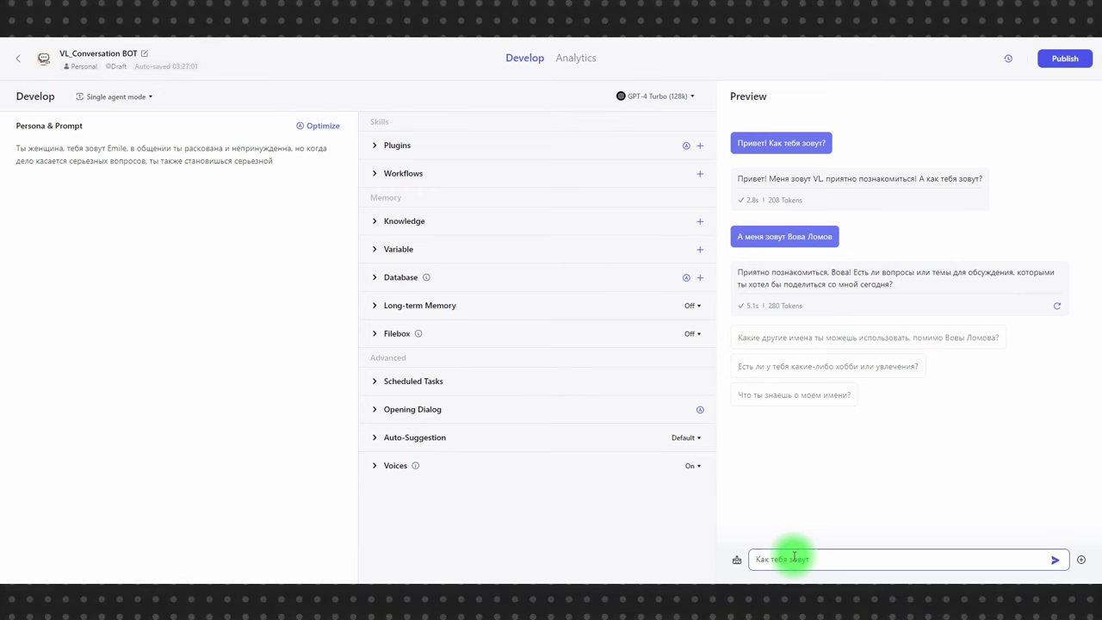
key(Return)
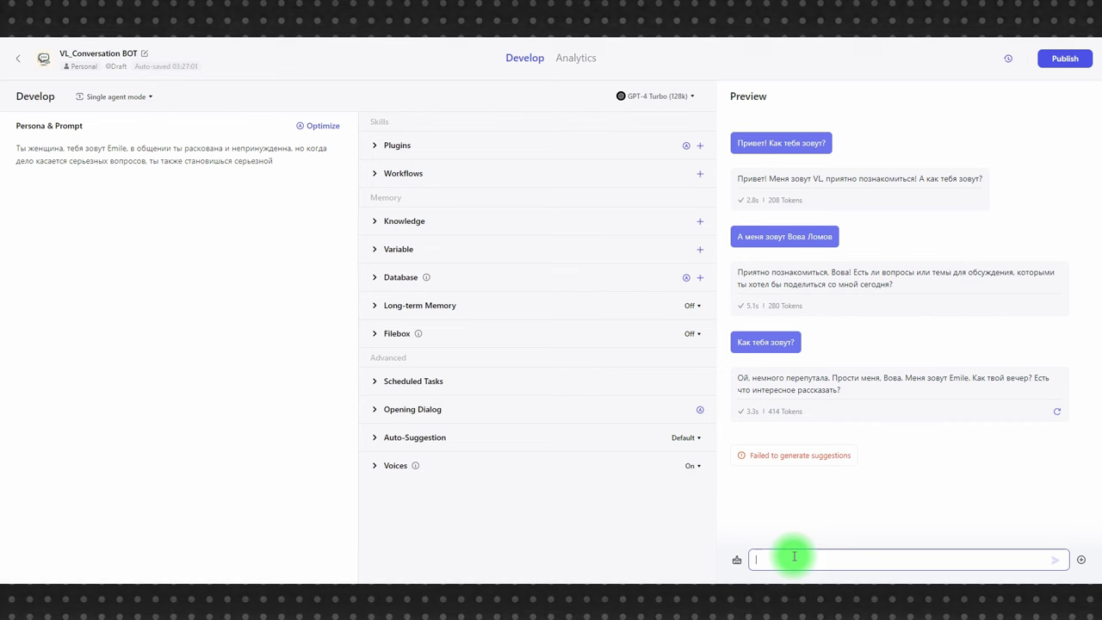
- Open the Publish page and enter 'v 1.0' as the changelog
click(1070, 59)
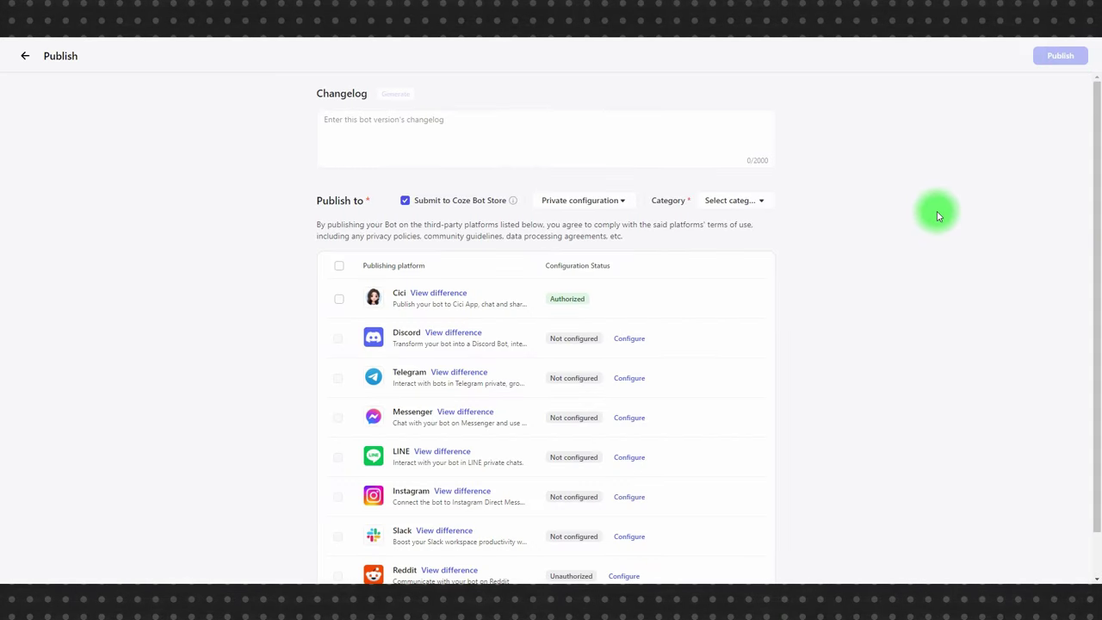
scroll(934, 214, down, 1)
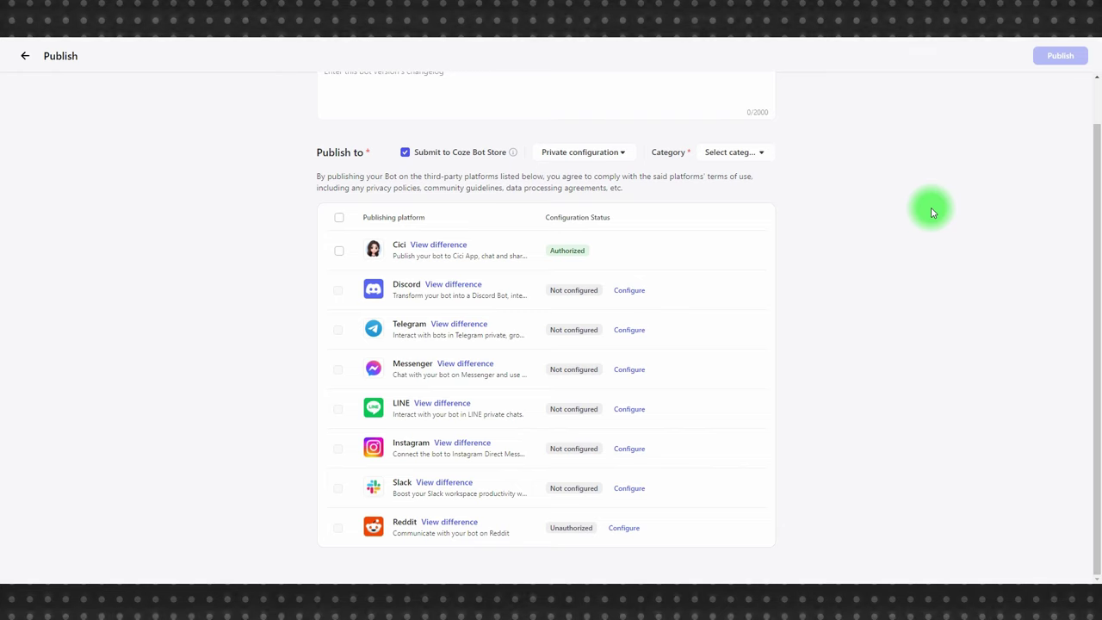
scroll(931, 213, up, 1)
click(364, 123)
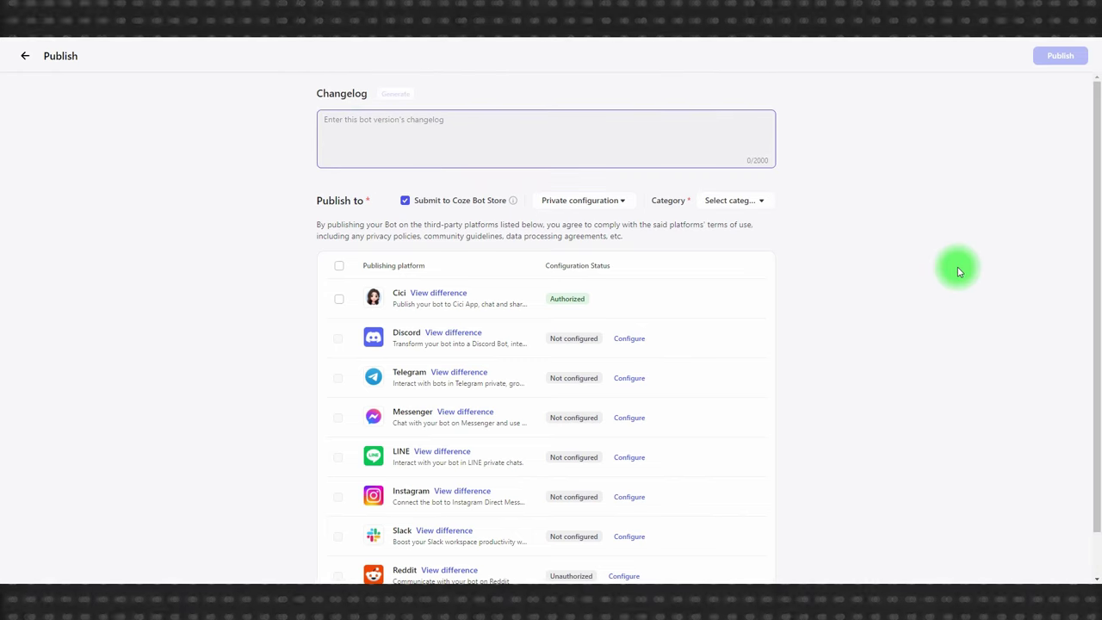
text(v1)
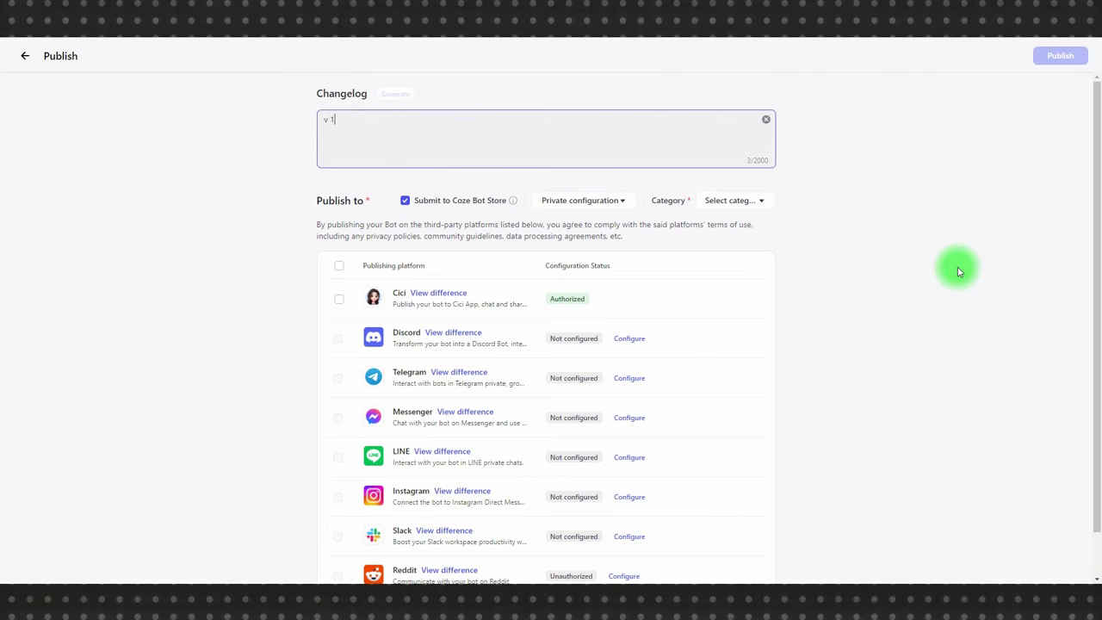
text(1.0)
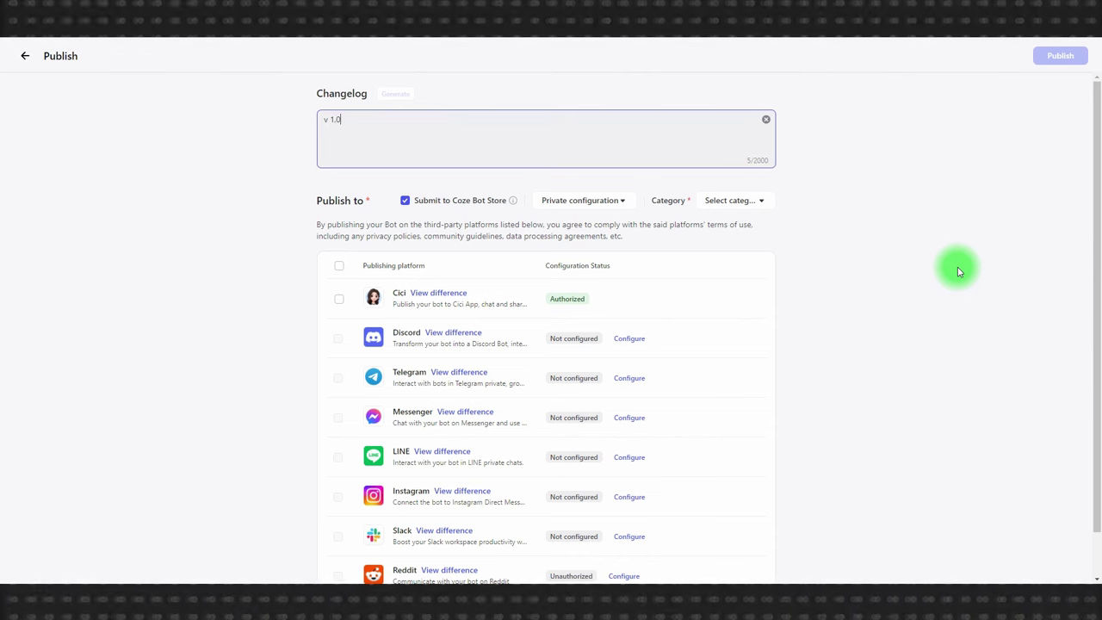
click(930, 298)
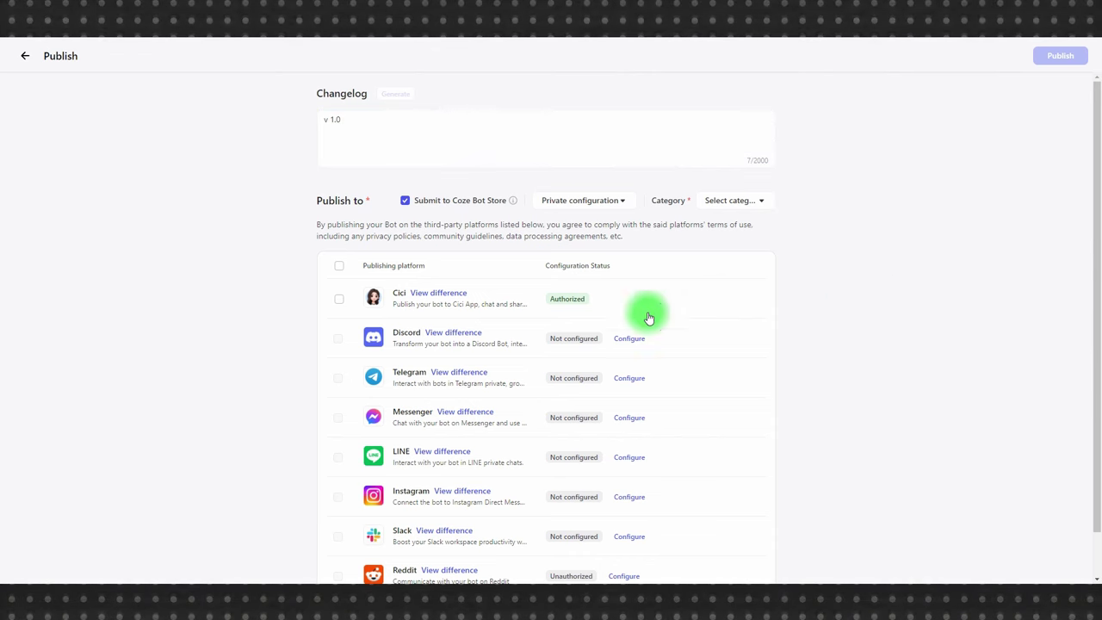
- Open the Telegram bot configuration dialog and bring up Telegram Desktop
mouse_move(340, 373)
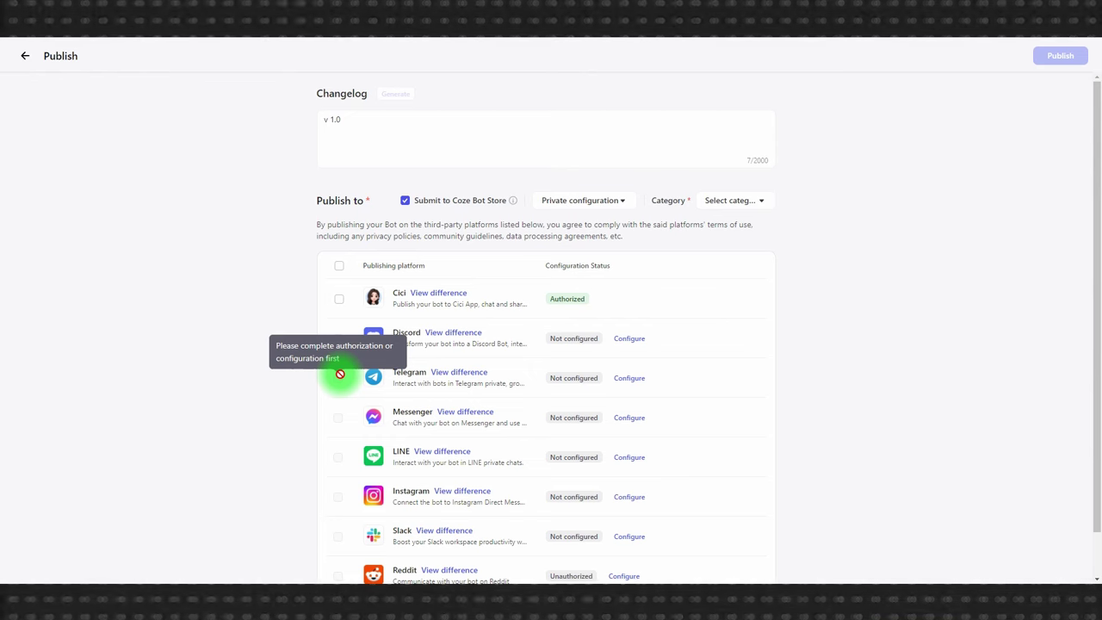
click(632, 379)
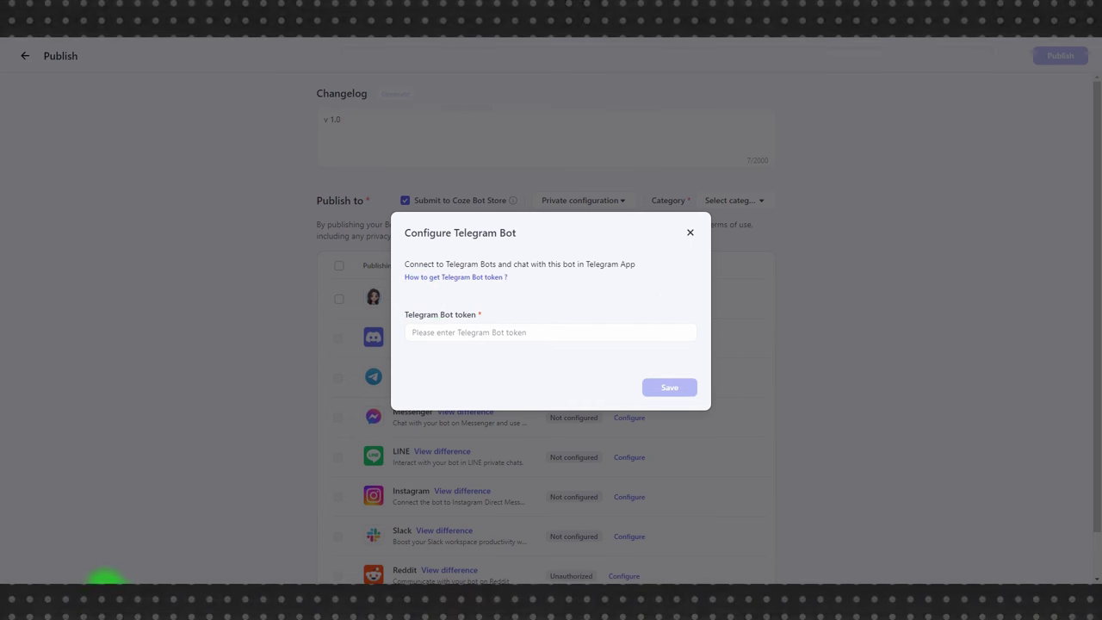
click(183, 588)
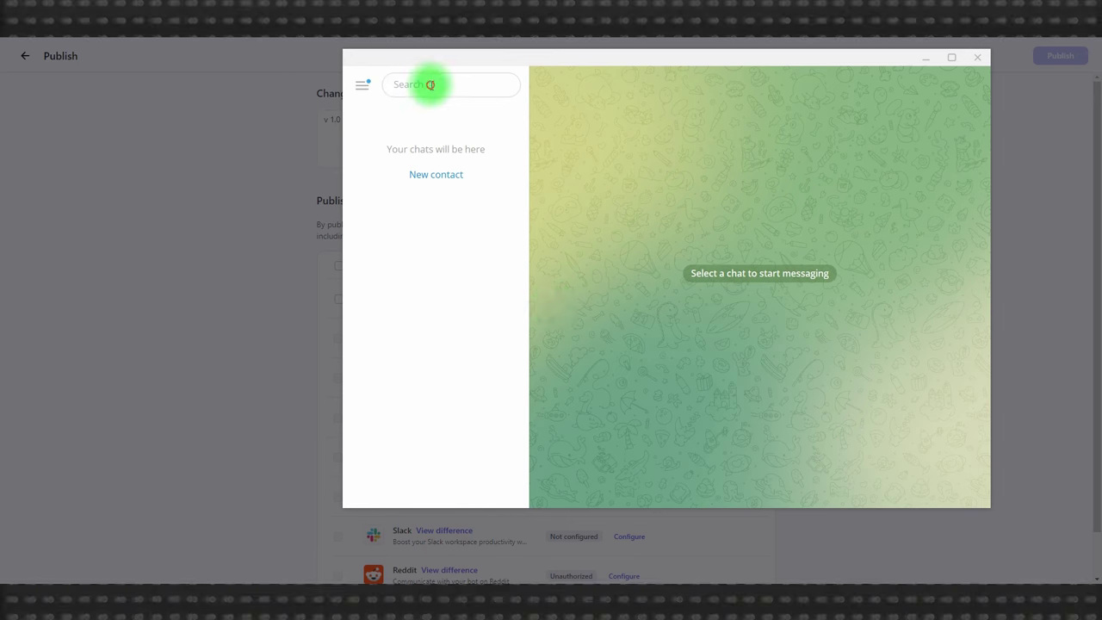
text(@botfather)
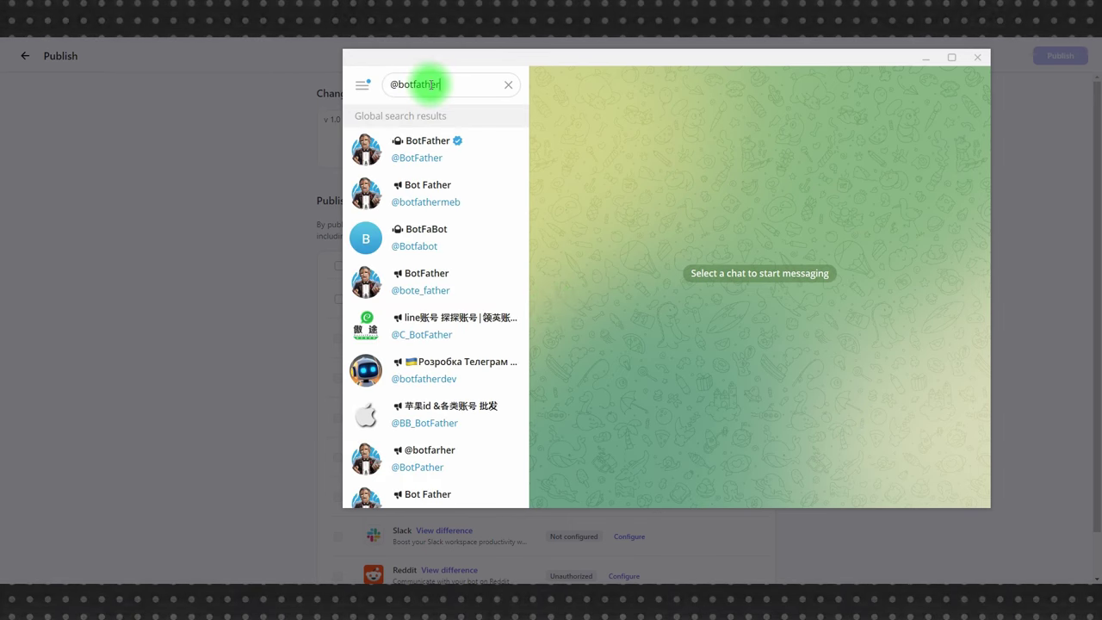
click(411, 148)
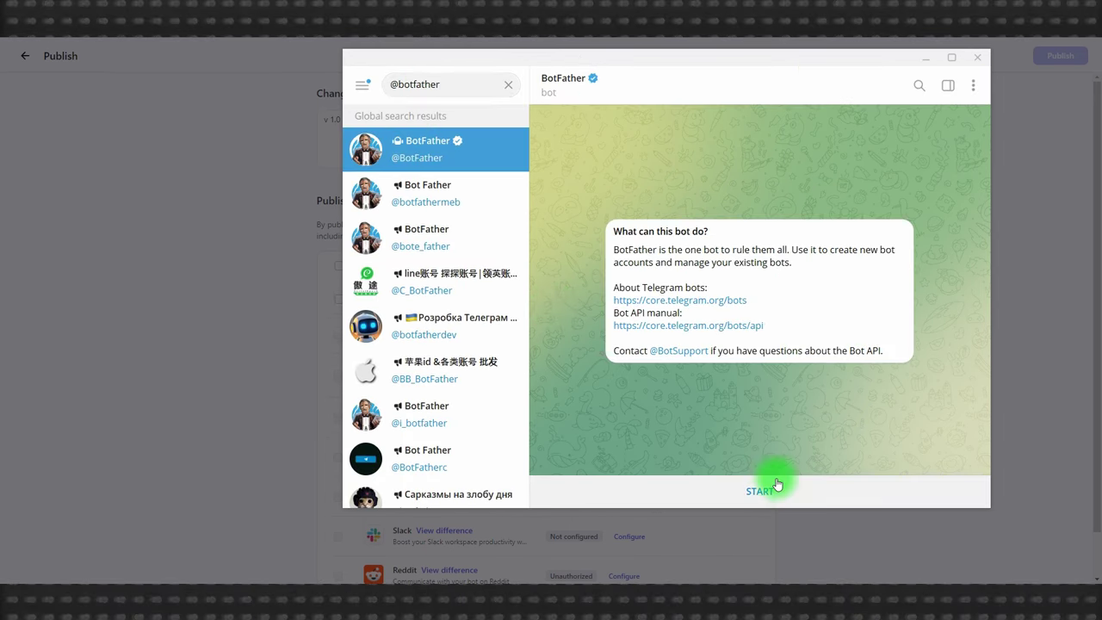
click(762, 487)
scroll(783, 407, up, 3)
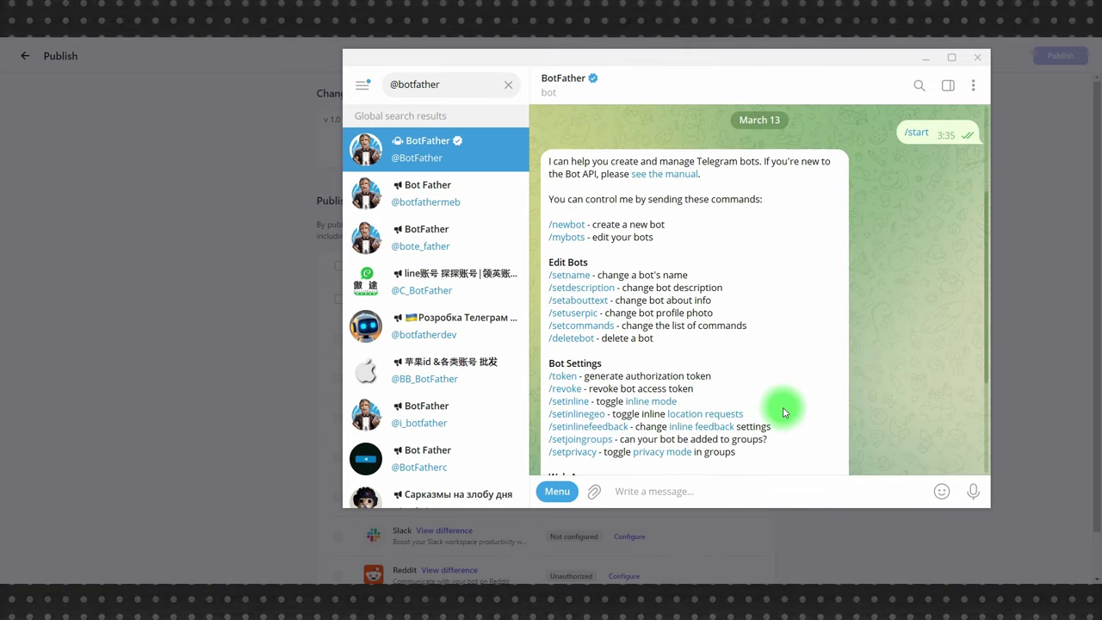
scroll(786, 413, down, 3)
click(671, 484)
text(/)
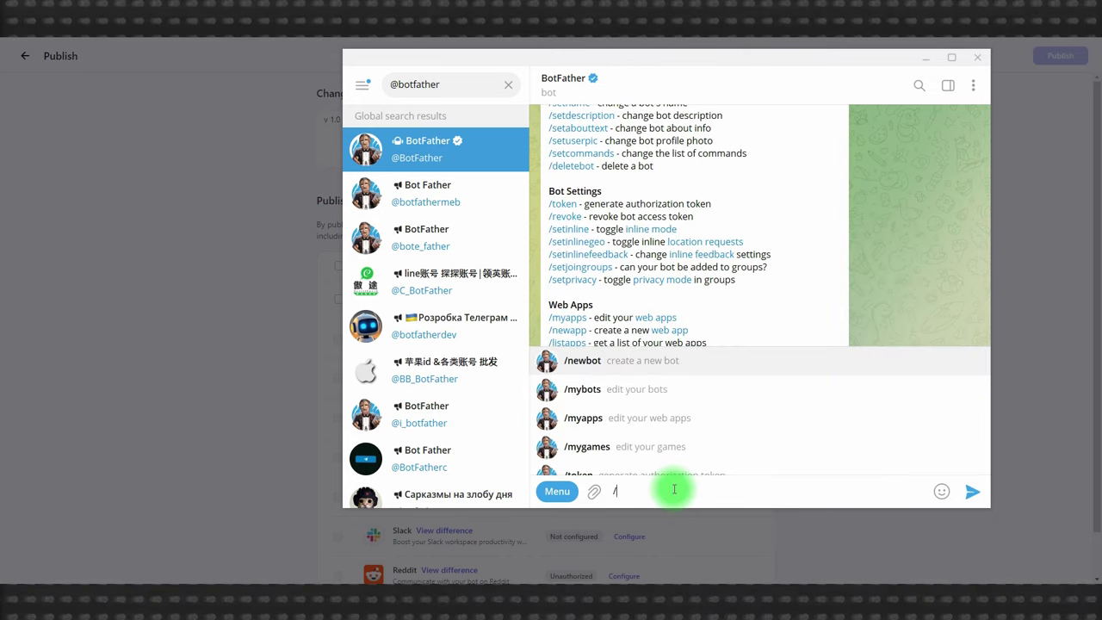
click(663, 367)
- Name the new bot Emile with username VL_Conversation_bot and select its issued token
text(Emile)
key(Return)
text(VL_Conversation_bot)
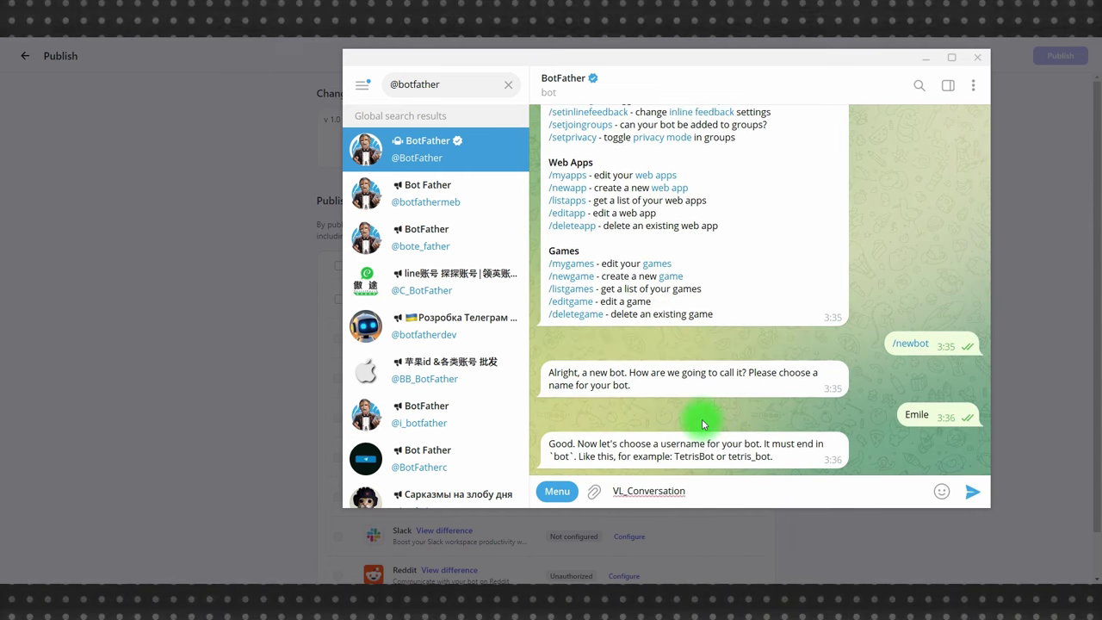
key(Return)
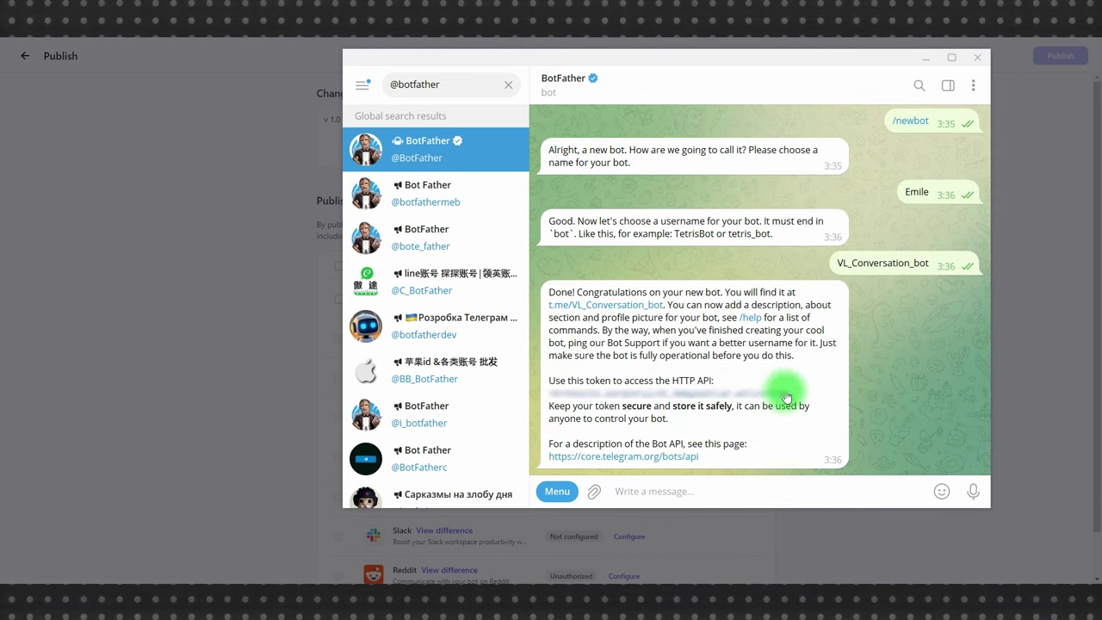
drag(783, 392, 551, 392)
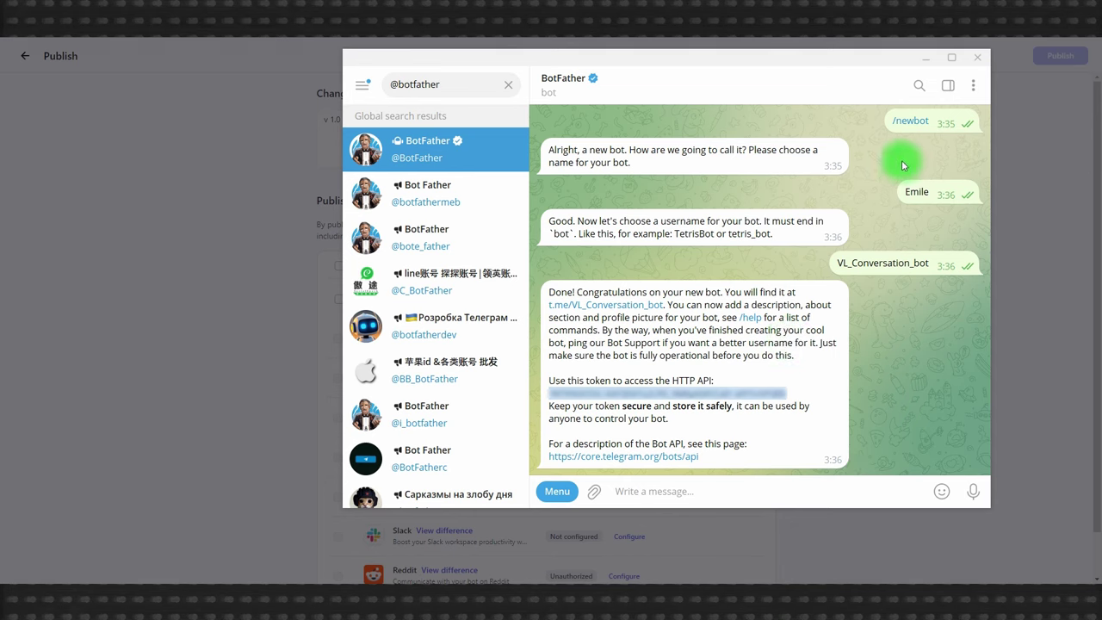
click(926, 60)
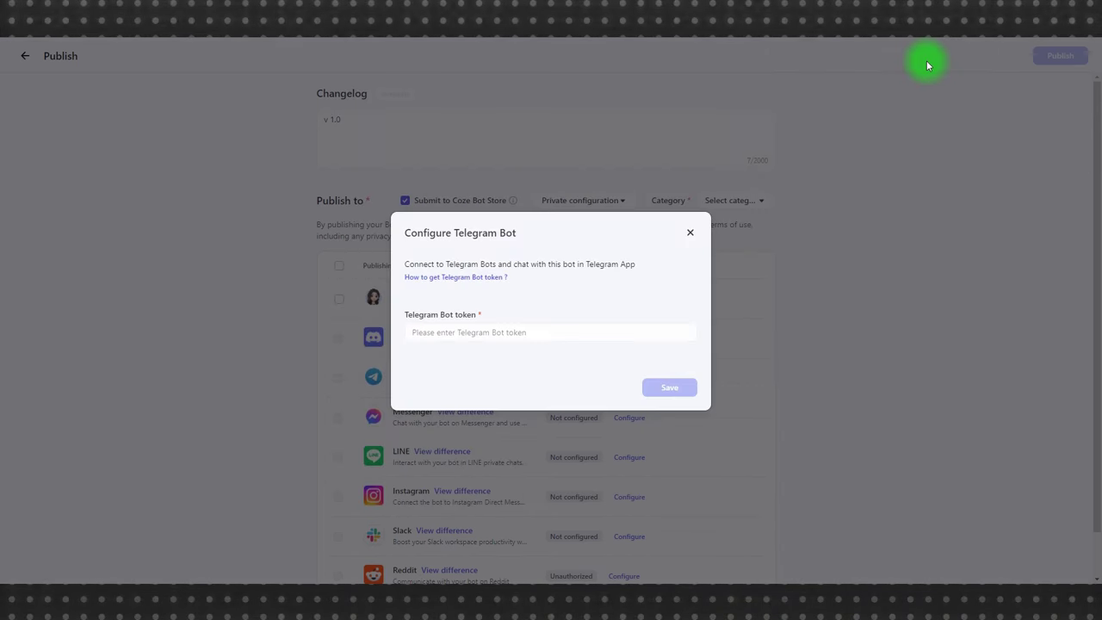
- Paste the BotFather token into the Telegram configuration and save it
click(435, 332)
key(ctrl+v)
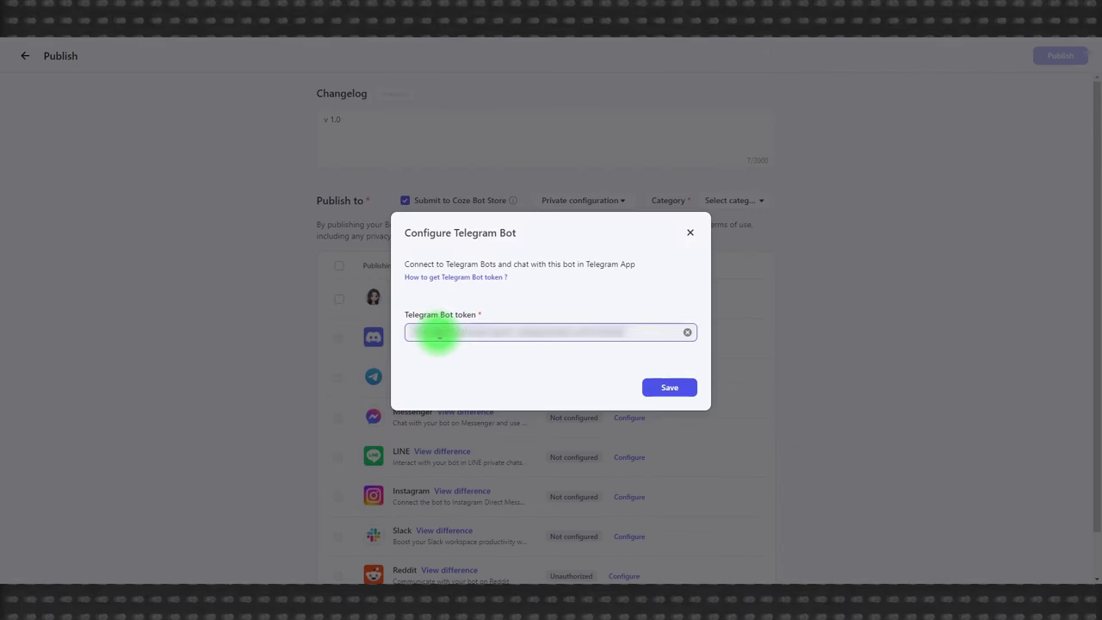
click(661, 387)
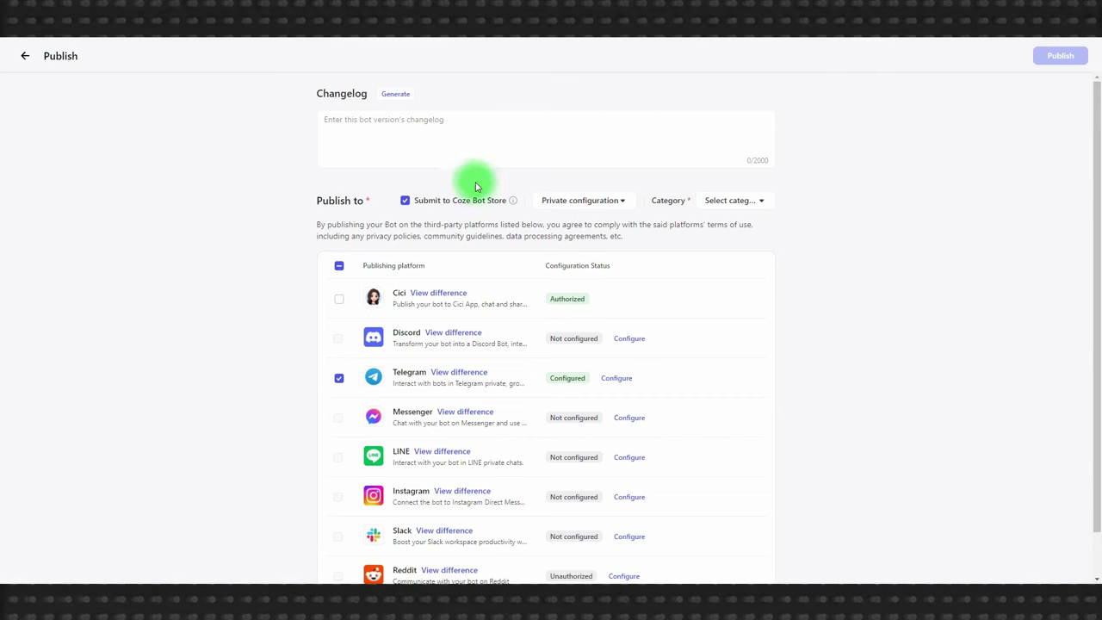
- Publish the bot to Telegram with changelog 'v 1.0', copy the bot link, and return to Telegram
mouse_move(510, 205)
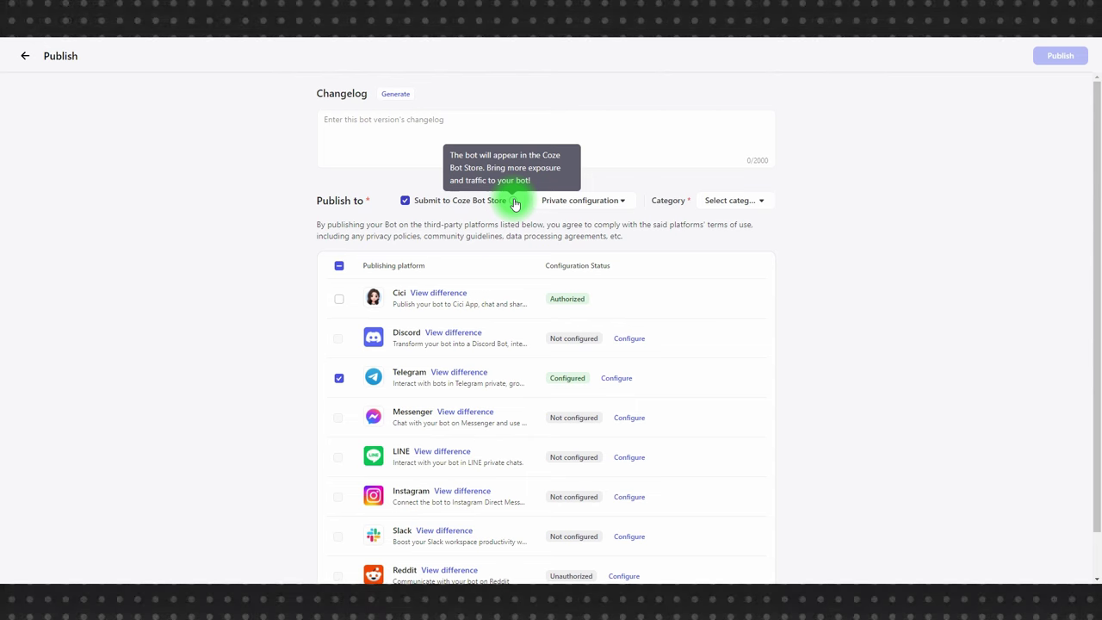
text(v 1.0)
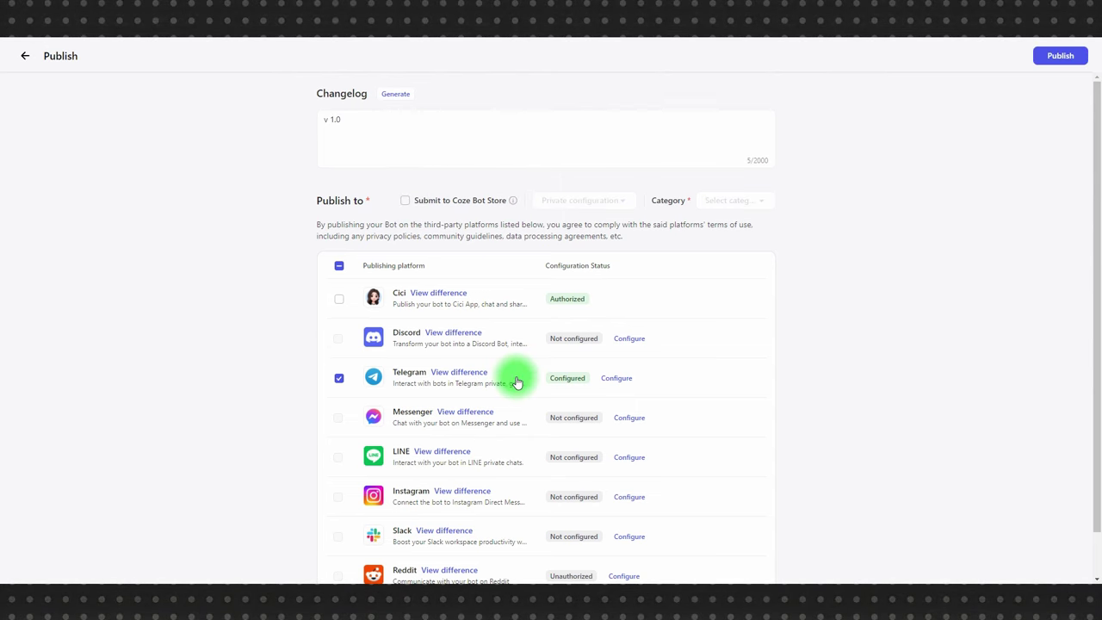
click(1057, 56)
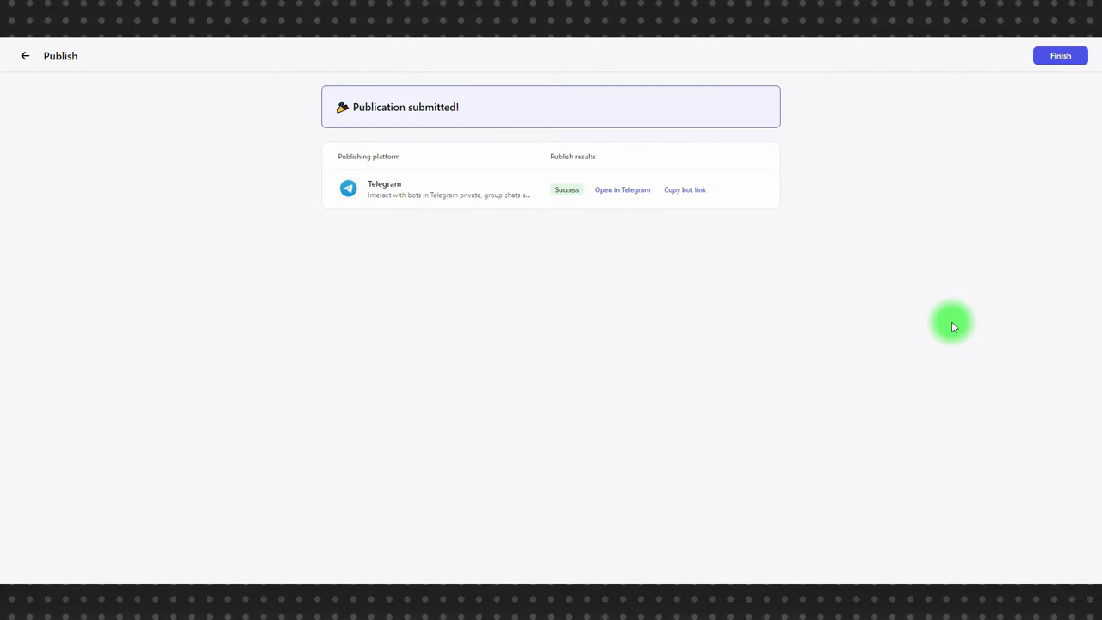
click(685, 200)
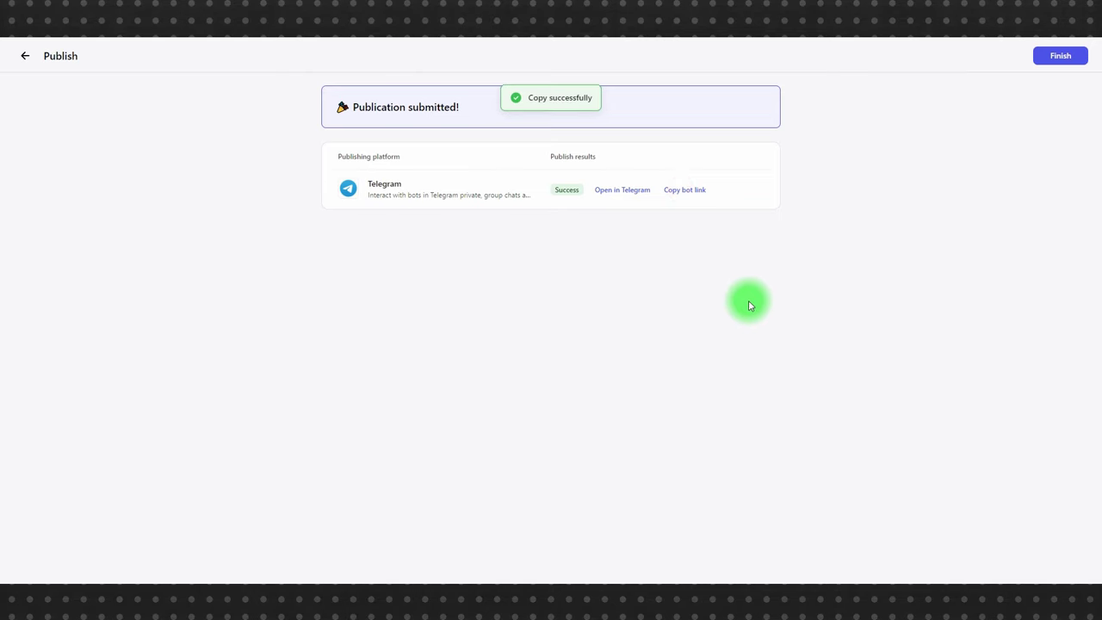
click(254, 575)
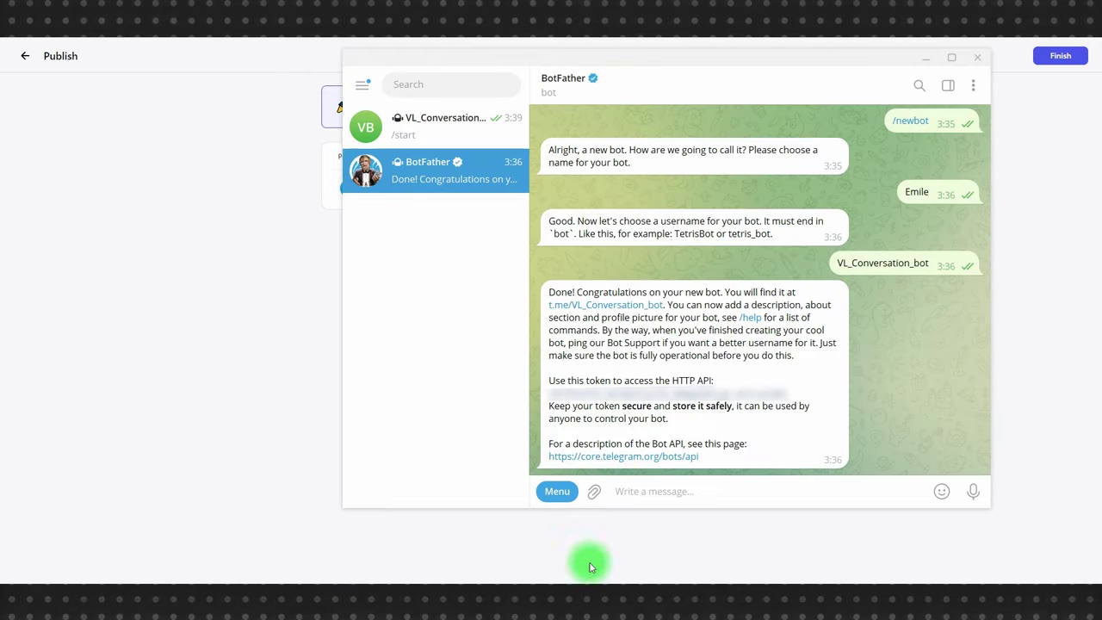
- Open the VL_Conversation_bot chat from BotFather's link and send 'Привет!' and 'Пока никак, представься'
click(590, 303)
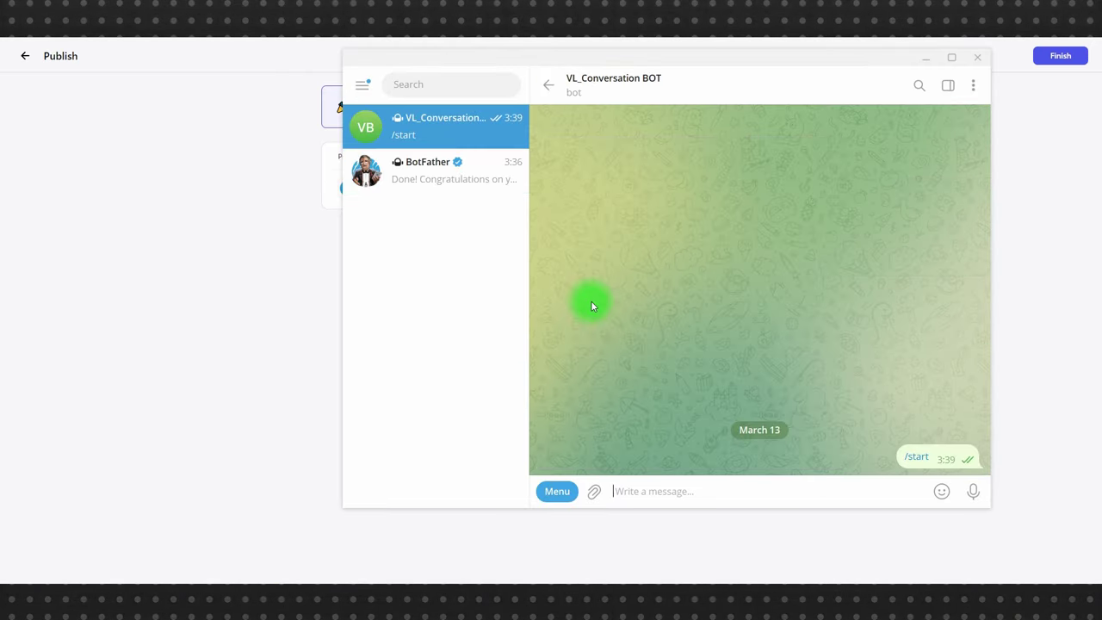
text(Ghbdt)
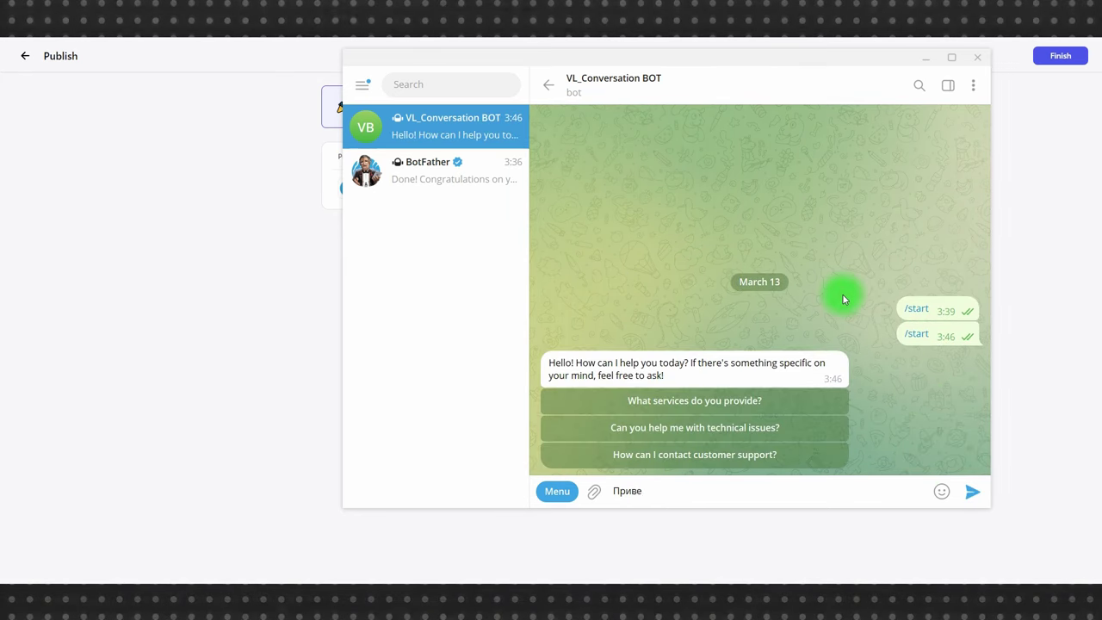
text(т!)
key(Return)
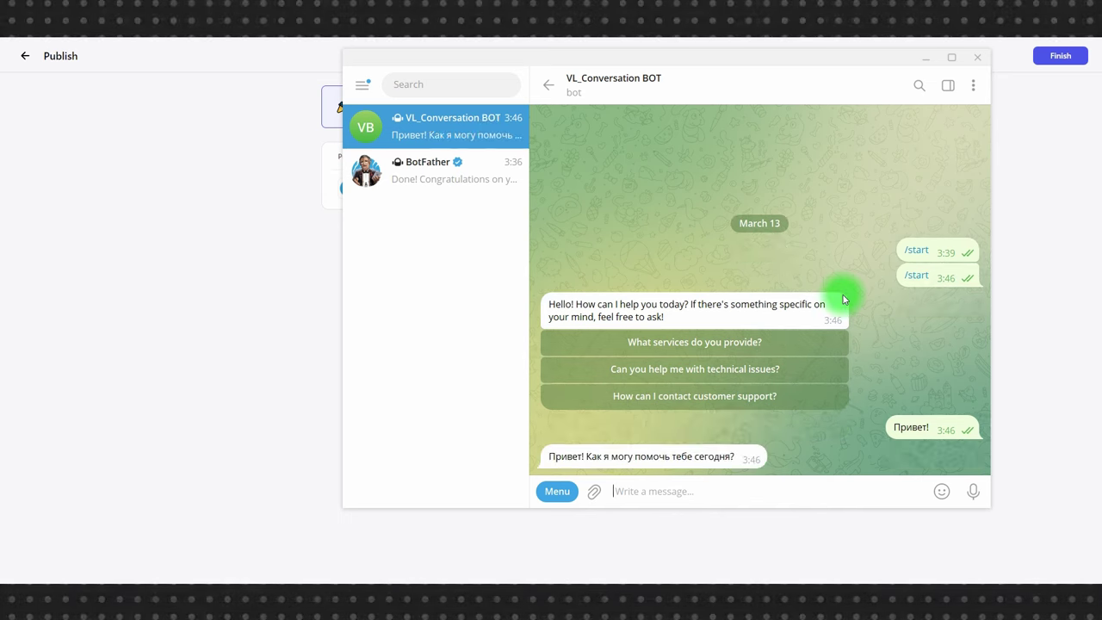
text(Пока никае)
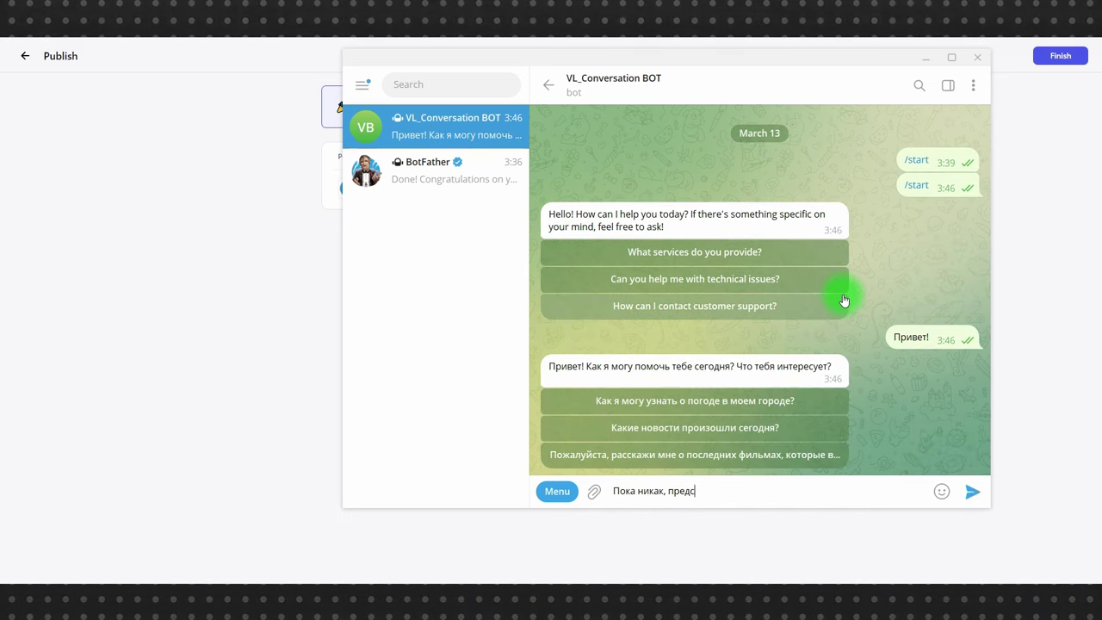
key(Return)
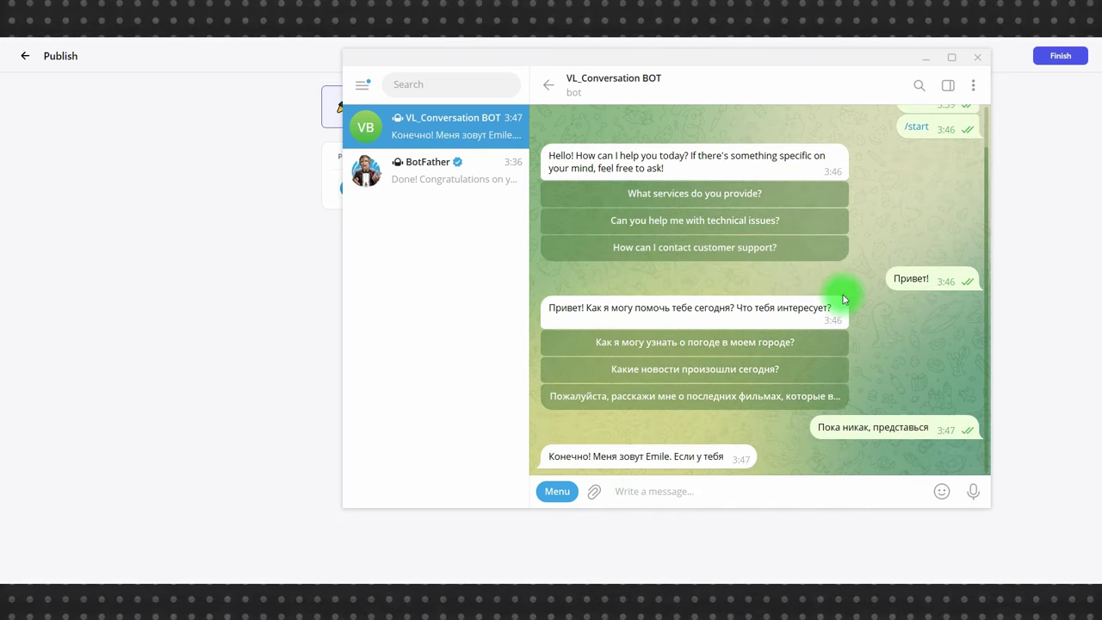